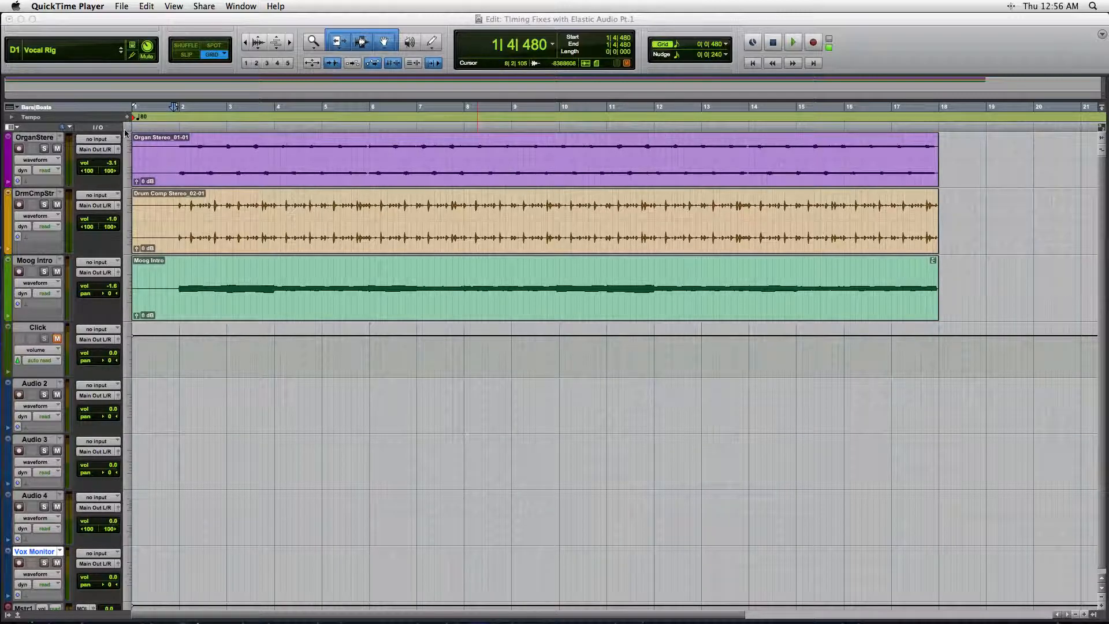
Place the edit cursor at 1|4|000 before the music starts, play the session through the opening bars, and return to the session start.
{"action": "left_click", "coordinate": [167, 167]}
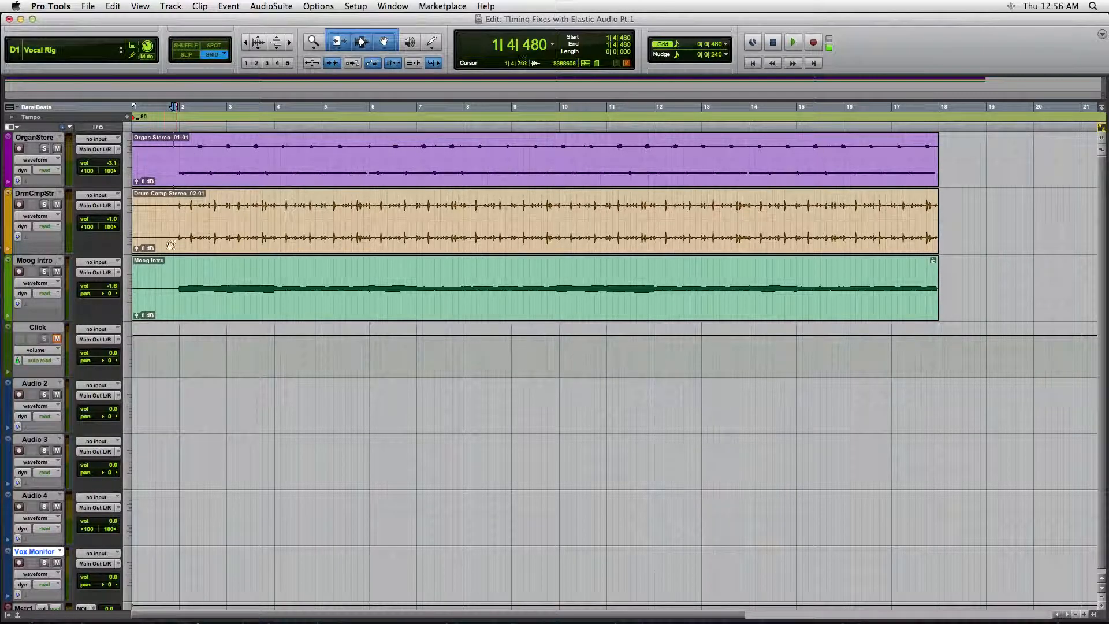
{"action": "left_click", "coordinate": [169, 217]}
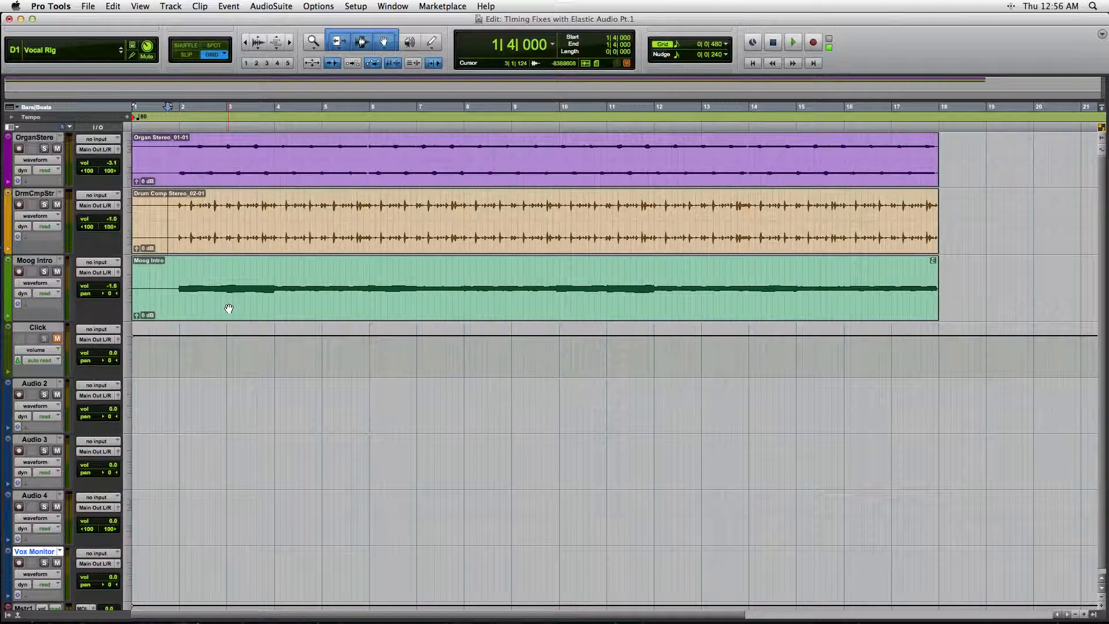
{"action": "left_click", "coordinate": [167, 280]}
{"action": "left_click", "coordinate": [168, 213]}
{"action": "key", "text": "space"}
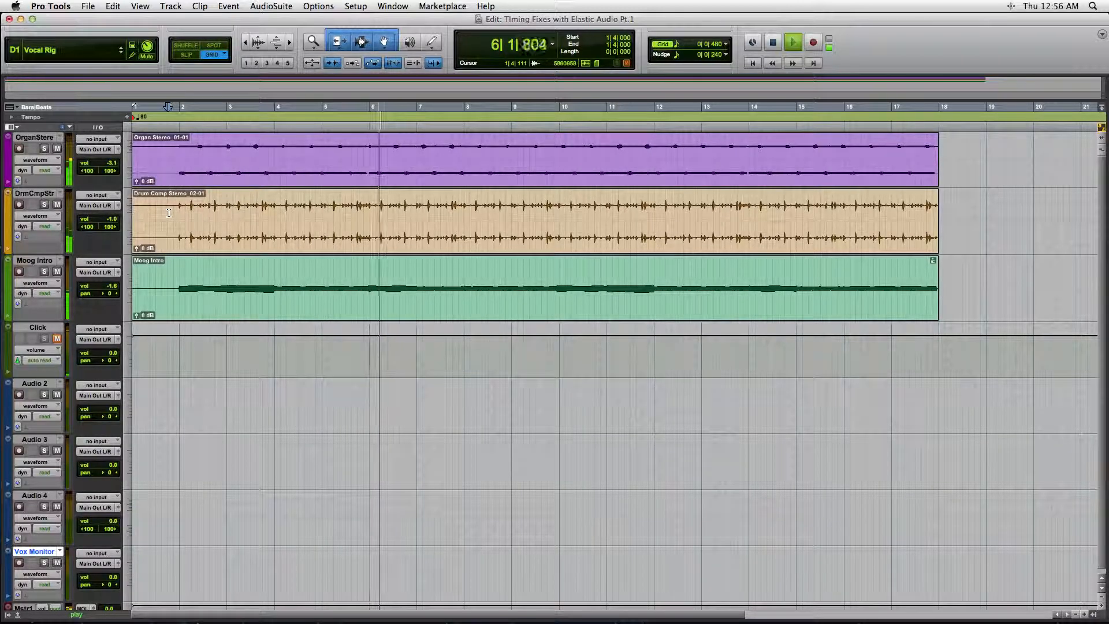
{"action": "key", "text": "space"}
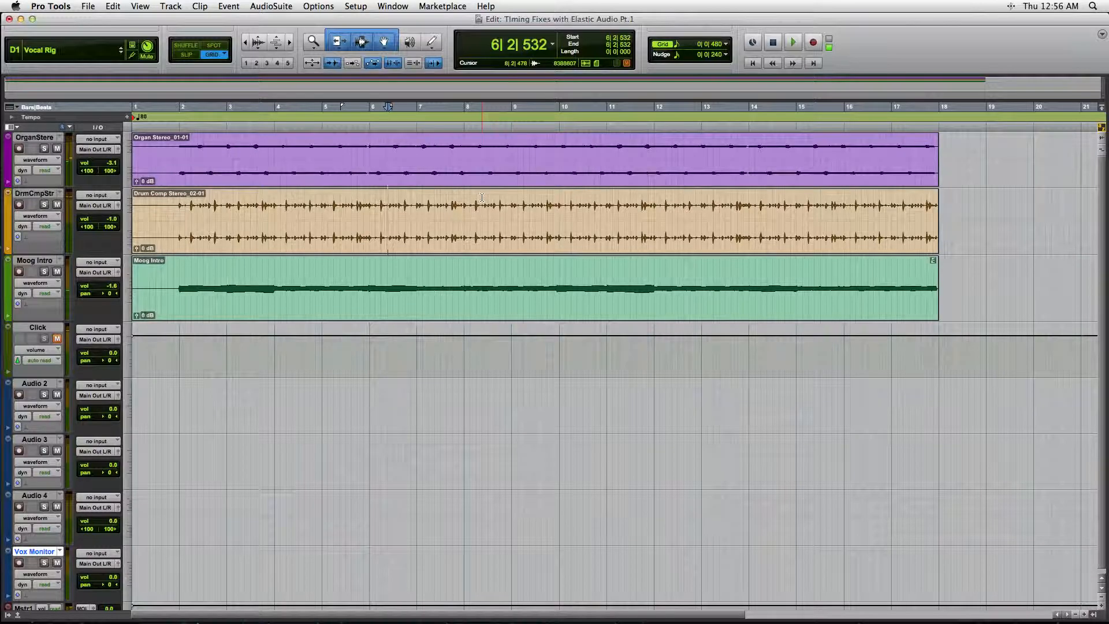
{"action": "key", "text": "Return"}
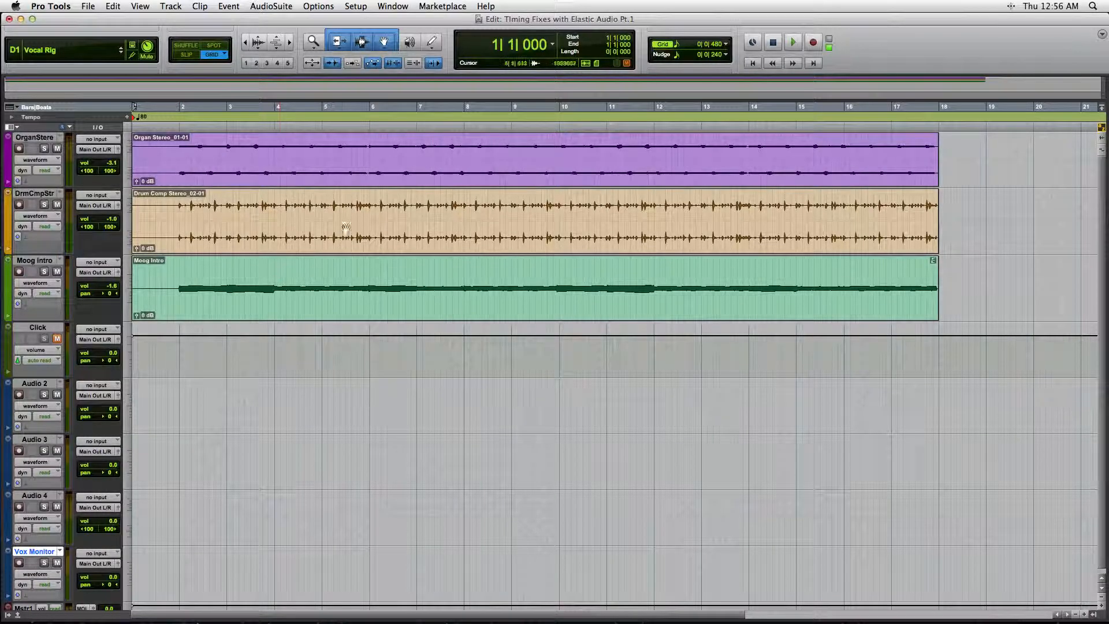
Place the edit cursor at 5|1|000 on the DrmCmpStr drum track and enlarge the track's height.
{"action": "left_click", "coordinate": [316, 202]}
{"action": "key", "text": "r"}
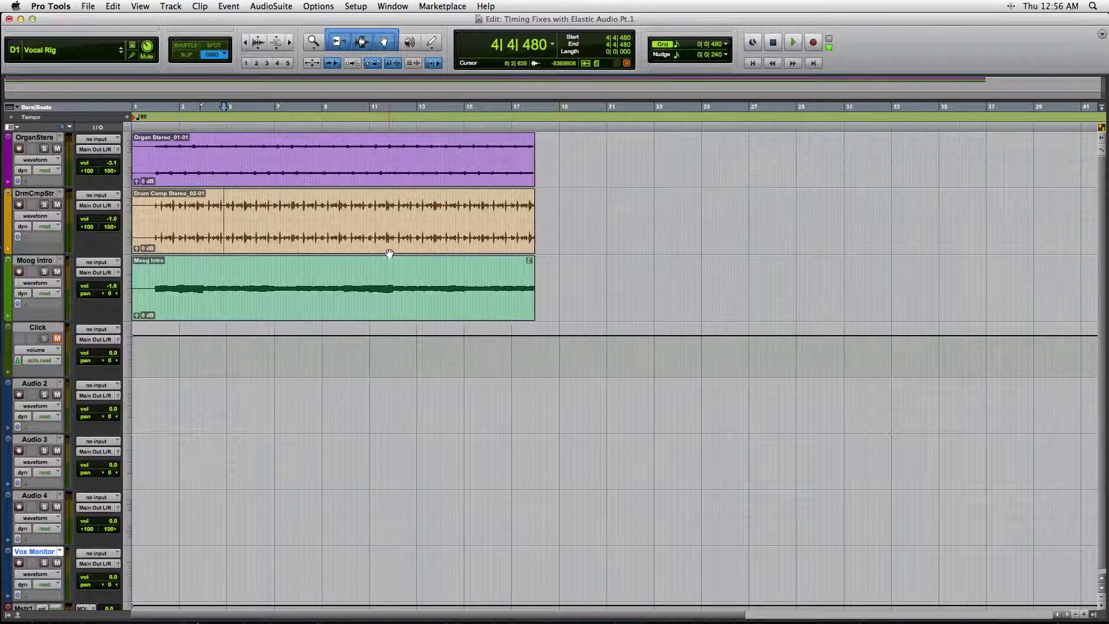
{"action": "key", "text": "t"}
{"action": "key", "text": "t"}
{"action": "key", "text": "t"}
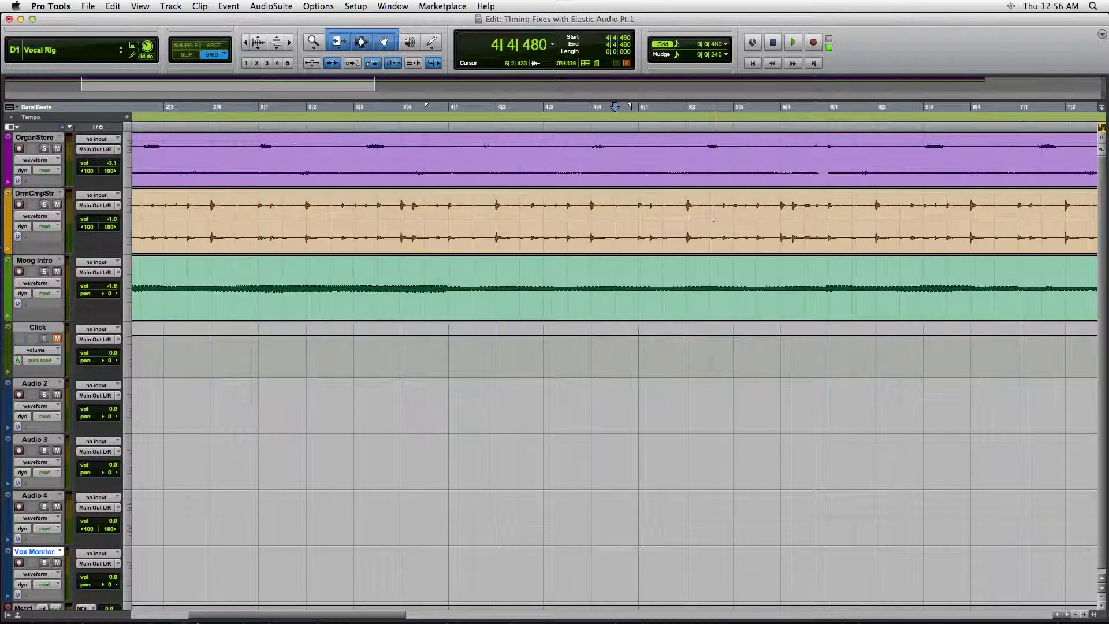
{"action": "left_click", "coordinate": [636, 211]}
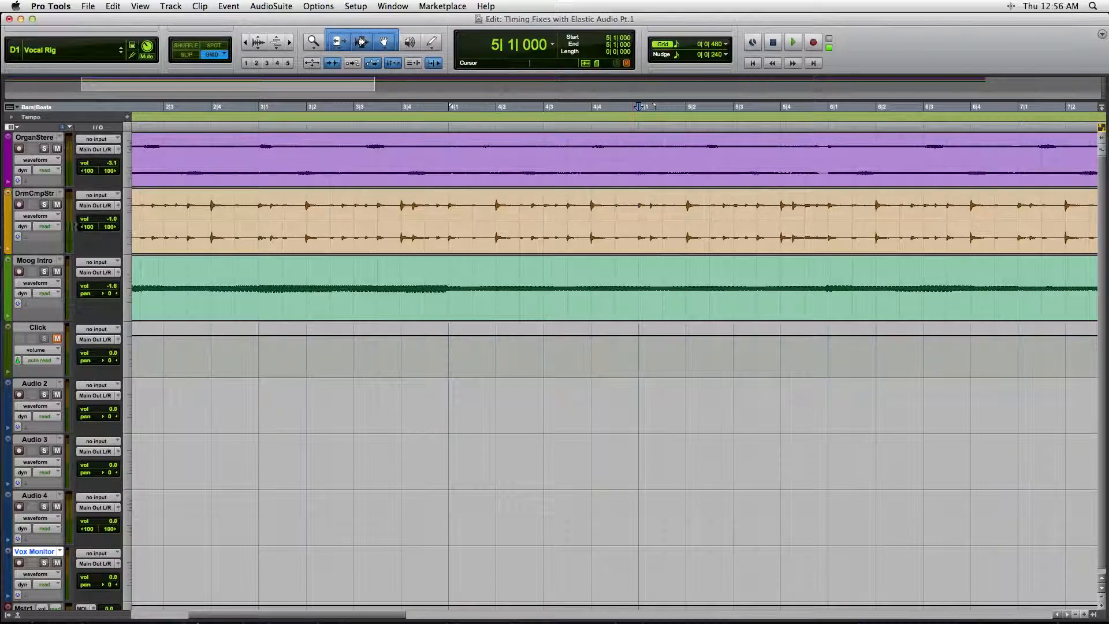
{"action": "left_click_drag", "start_coordinate": [129, 253], "coordinate": [129, 335]}
{"action": "scroll", "coordinate": [550, 260], "scroll_direction": "right", "scroll_amount": 5}
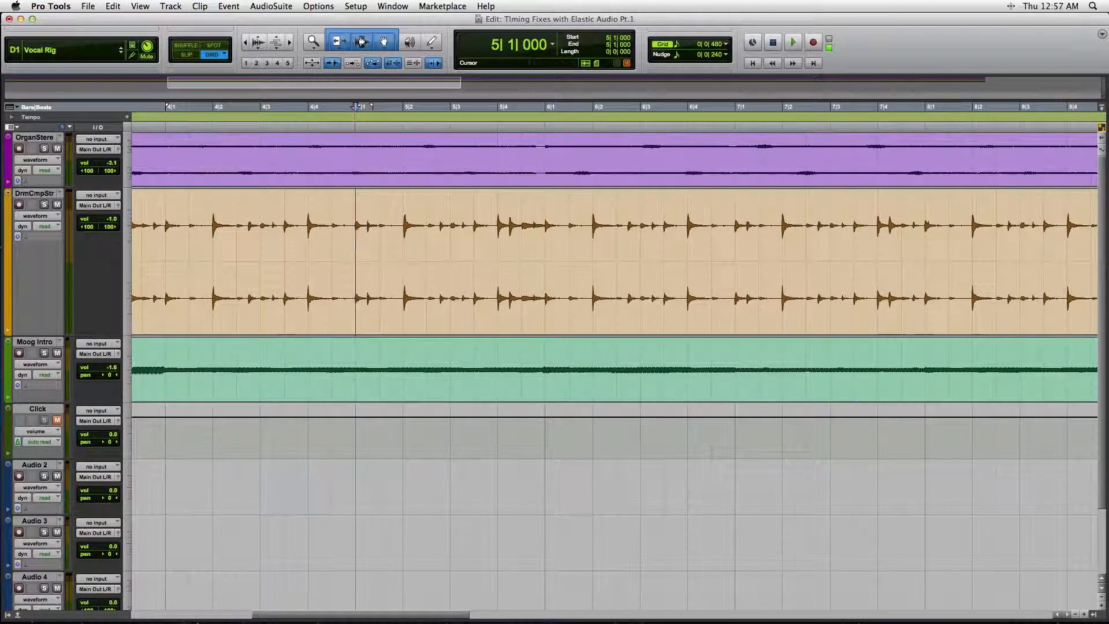
Solo the DrmCmpStr drum track and audition it from 5|1|000.
{"action": "left_click", "coordinate": [45, 205]}
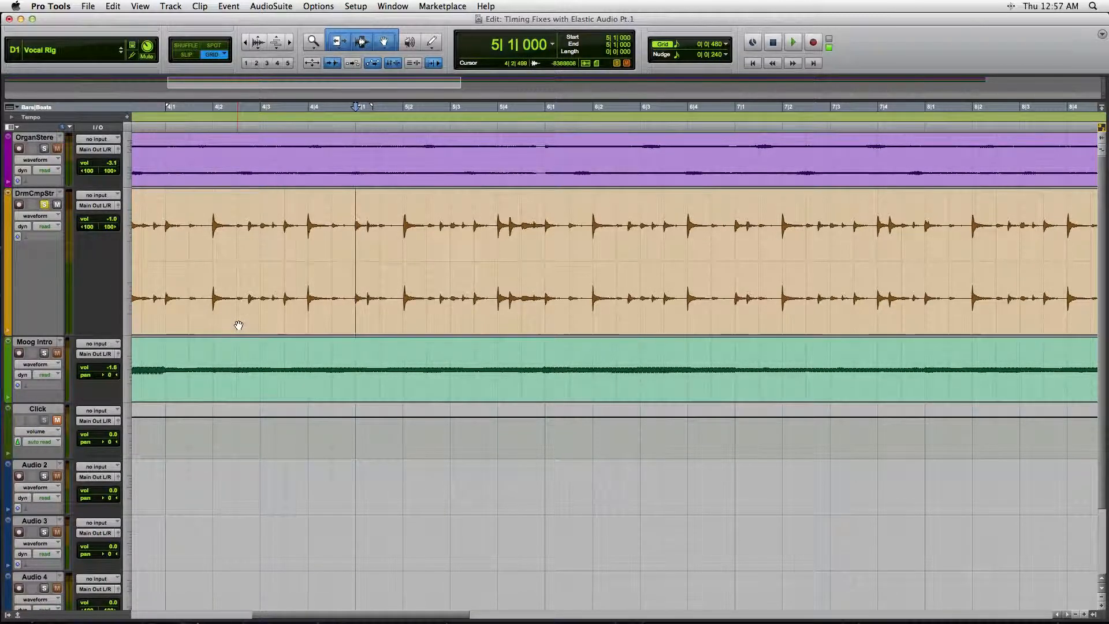
{"action": "key", "text": "space"}
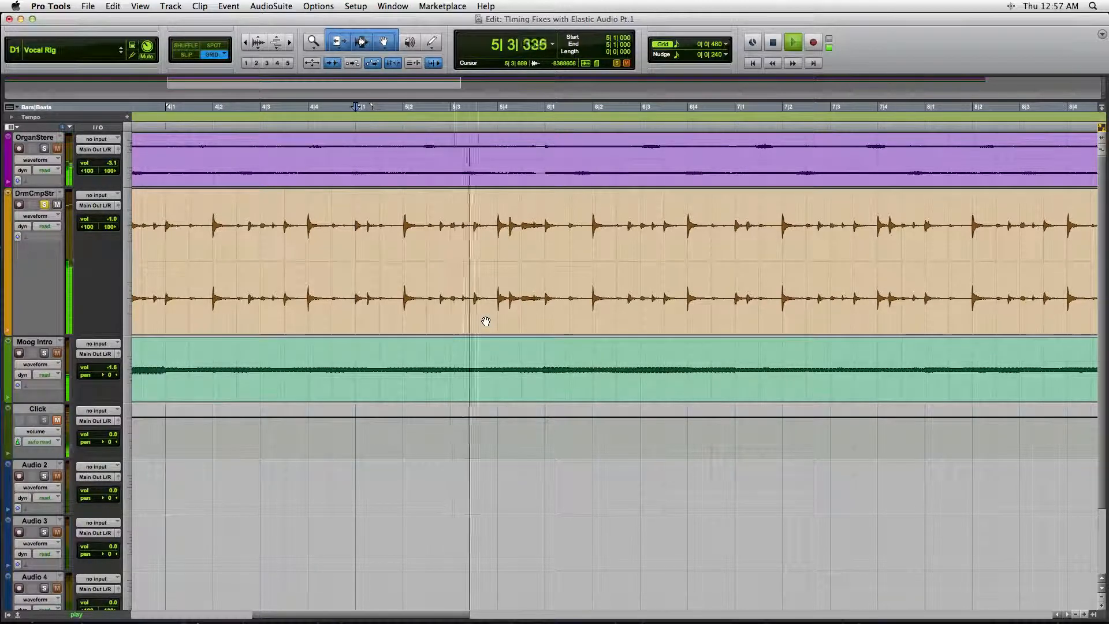
{"action": "key", "text": "space"}
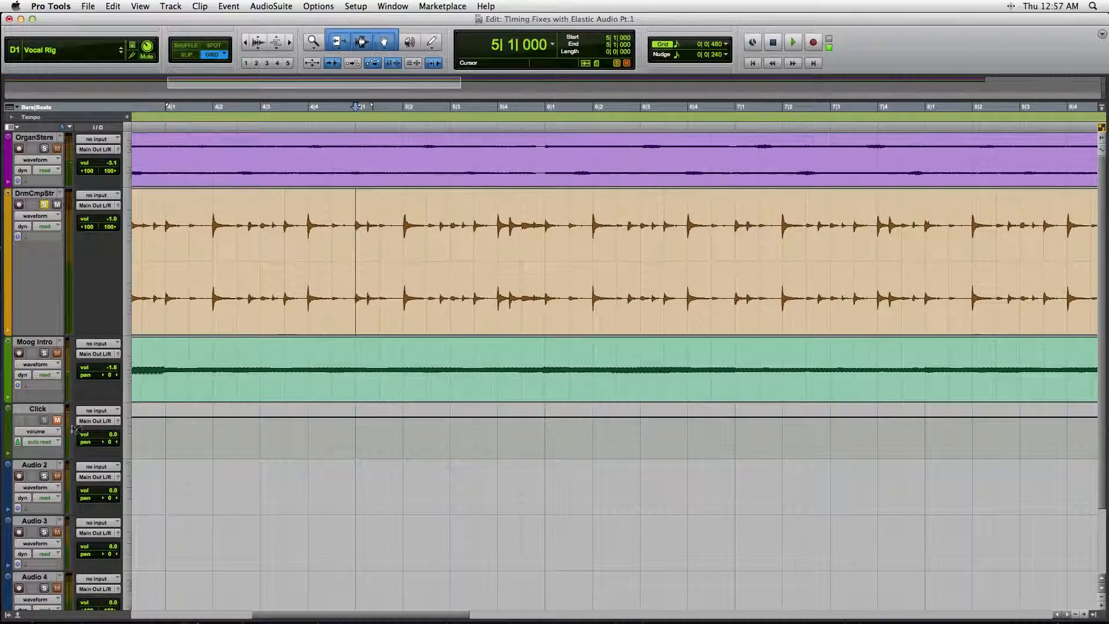
Solo the Click track together with the drums and audition both from 5|1|000.
{"action": "left_click", "coordinate": [45, 421]}
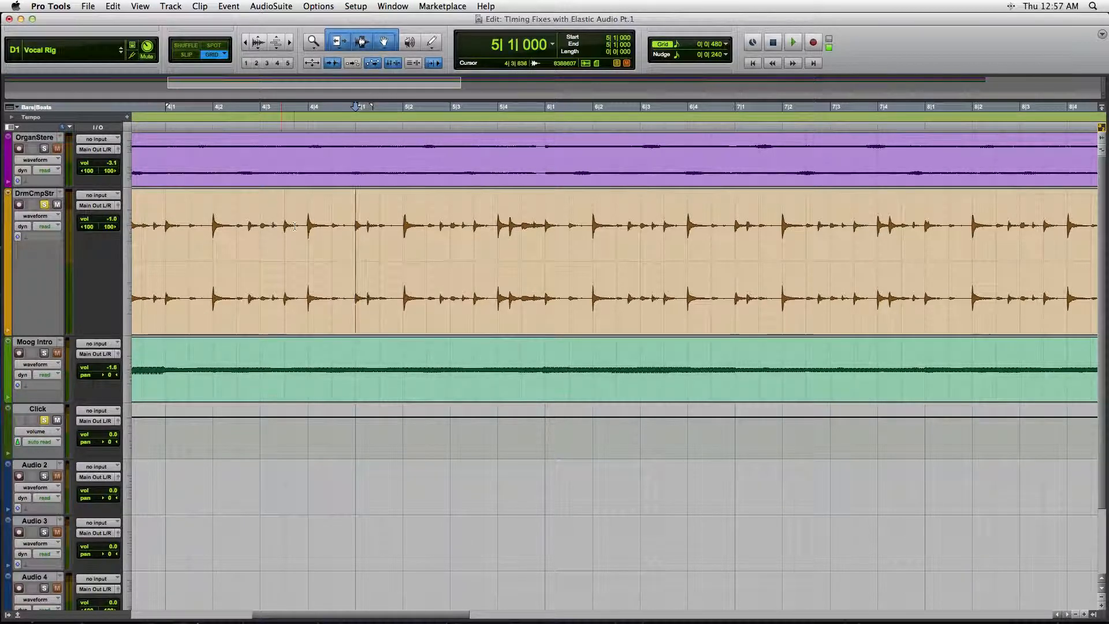
{"action": "key", "text": "space"}
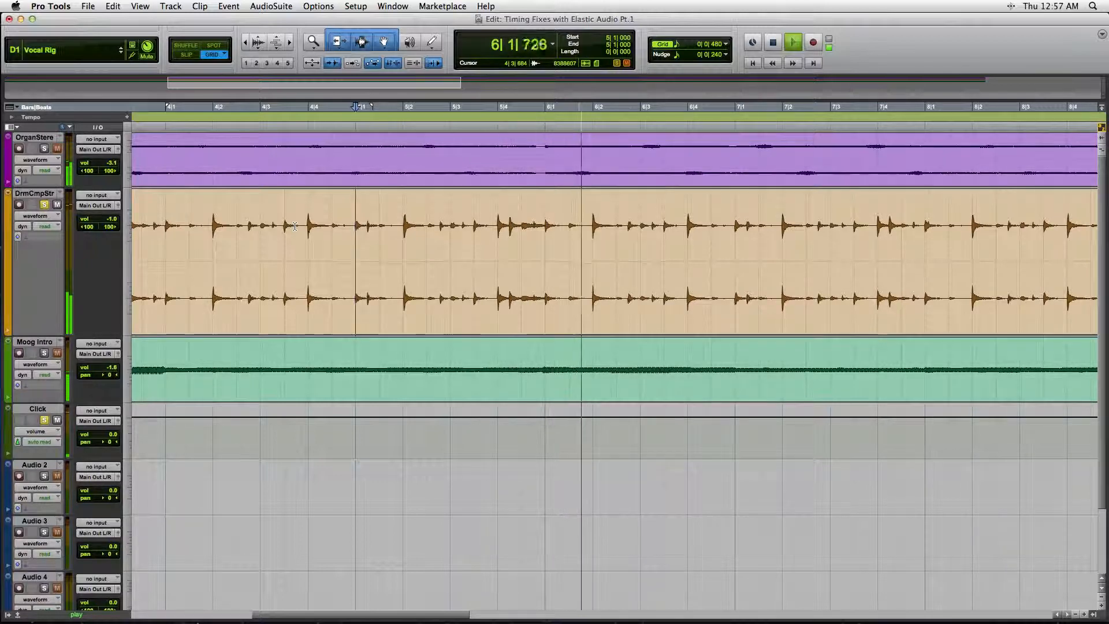
{"action": "key", "text": "space"}
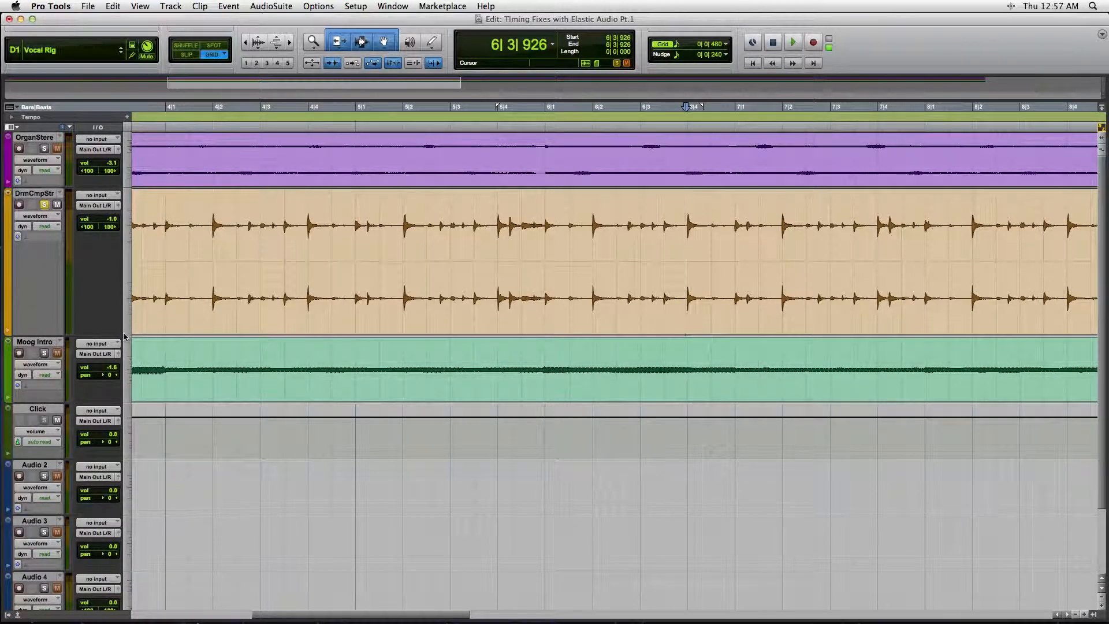
Make the drum track taller and try a larger vertical waveform zoom, restoring the default waveform size.
{"action": "left_click_drag", "start_coordinate": [123, 336], "coordinate": [123, 452]}
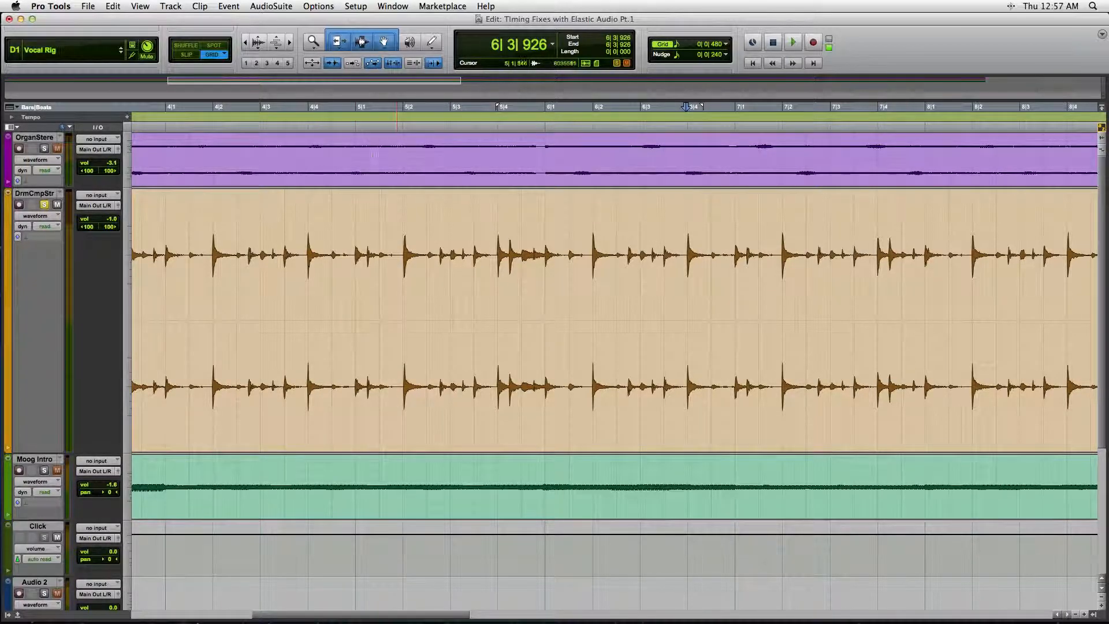
{"action": "left_click", "coordinate": [260, 44]}
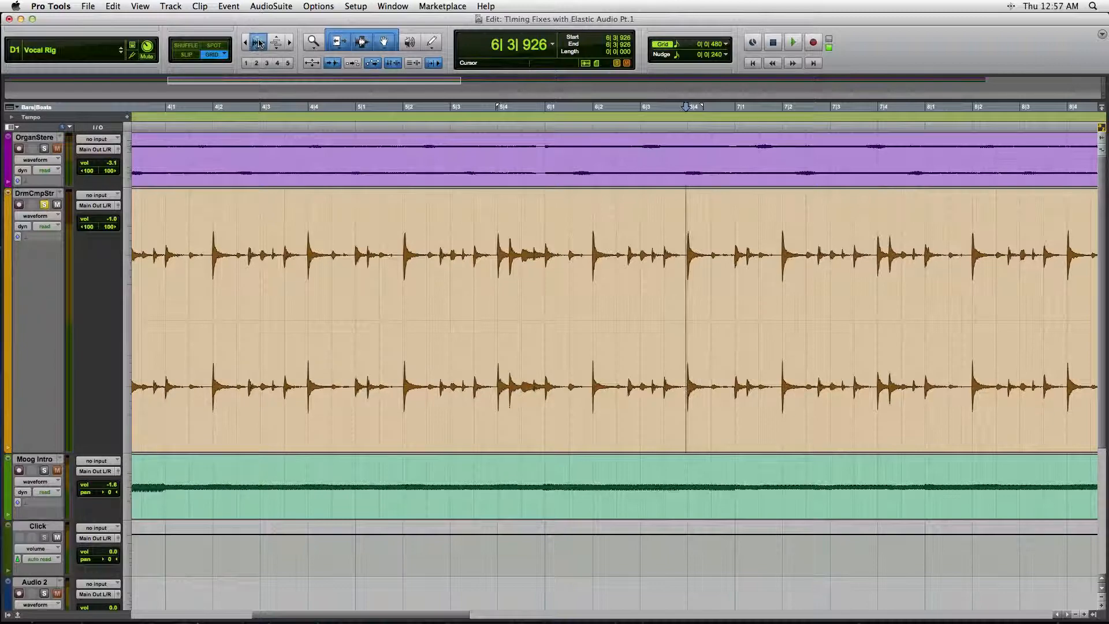
{"action": "left_click", "coordinate": [259, 45]}
{"action": "left_click", "coordinate": [260, 44]}
{"action": "left_click", "coordinate": [259, 44]}
{"action": "left_click", "coordinate": [259, 45]}
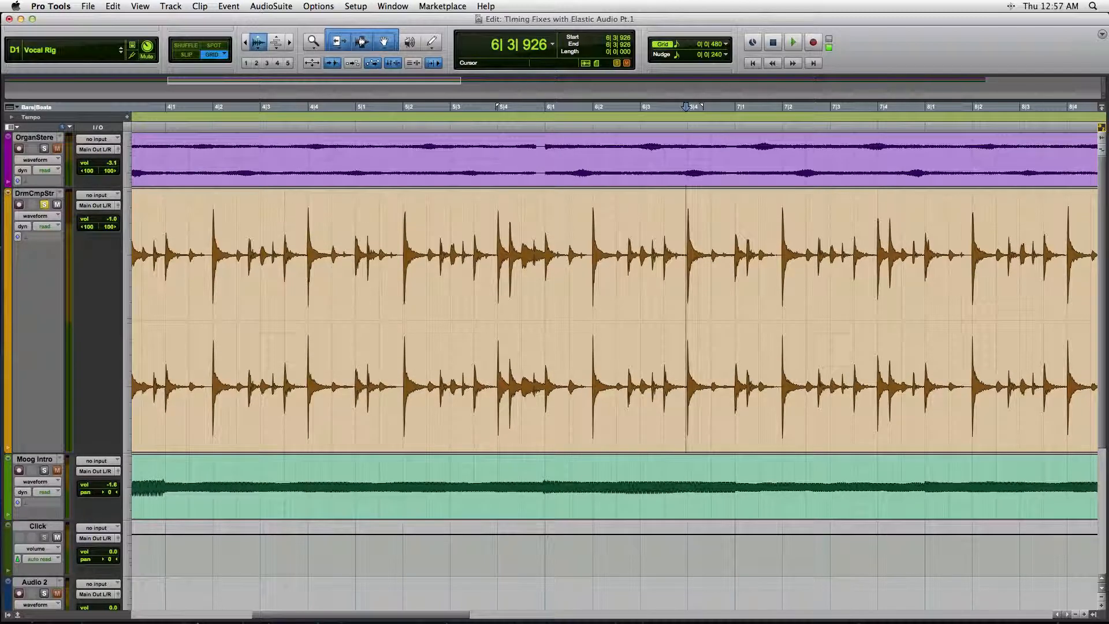
{"action": "mouse_move", "coordinate": [258, 42]}
{"action": "left_mouse_down"}
{"action": "mouse_move", "coordinate": [258, 57]}
{"action": "mouse_move", "coordinate": [258, 40]}
{"action": "left_mouse_up"}
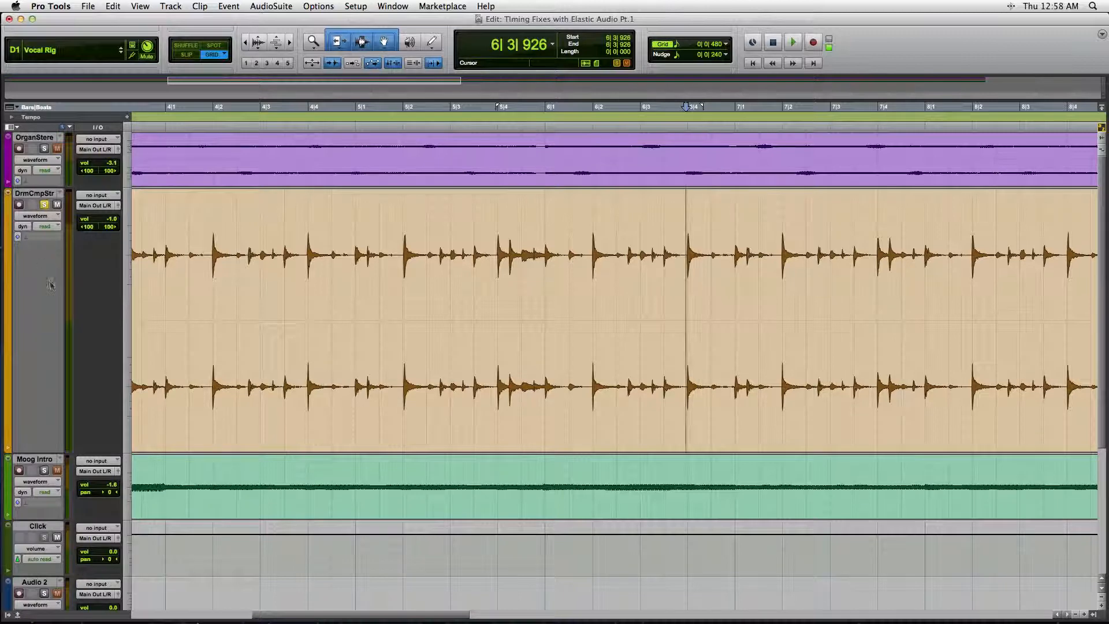
Enable Polyphonic Elastic Audio on the drum track and switch its track view to warp.
{"action": "left_click", "coordinate": [38, 241]}
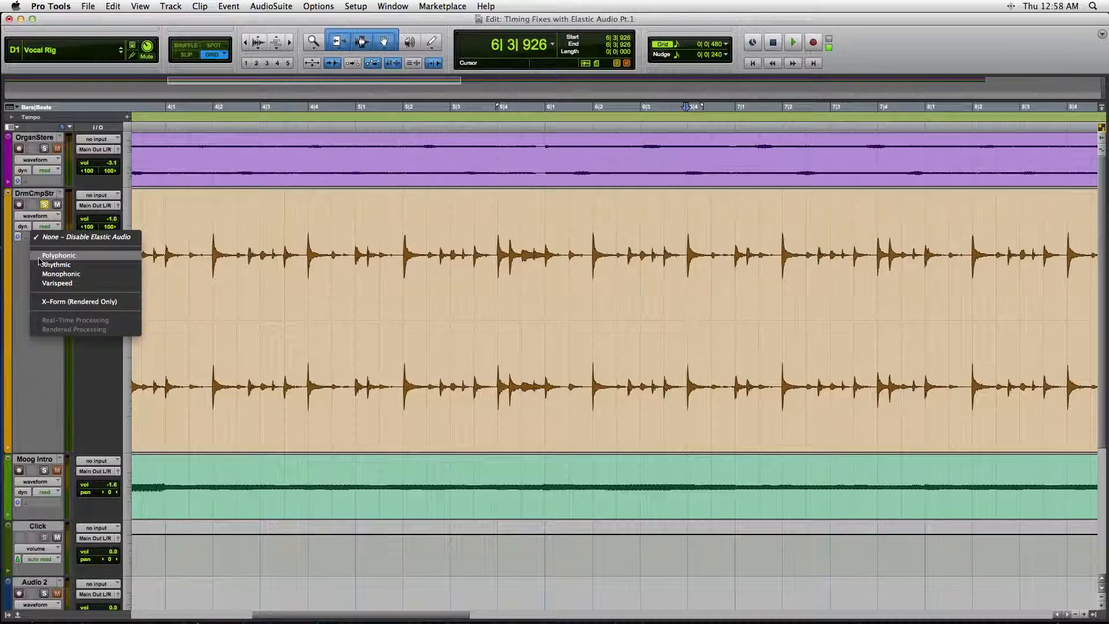
{"action": "left_click", "coordinate": [58, 255]}
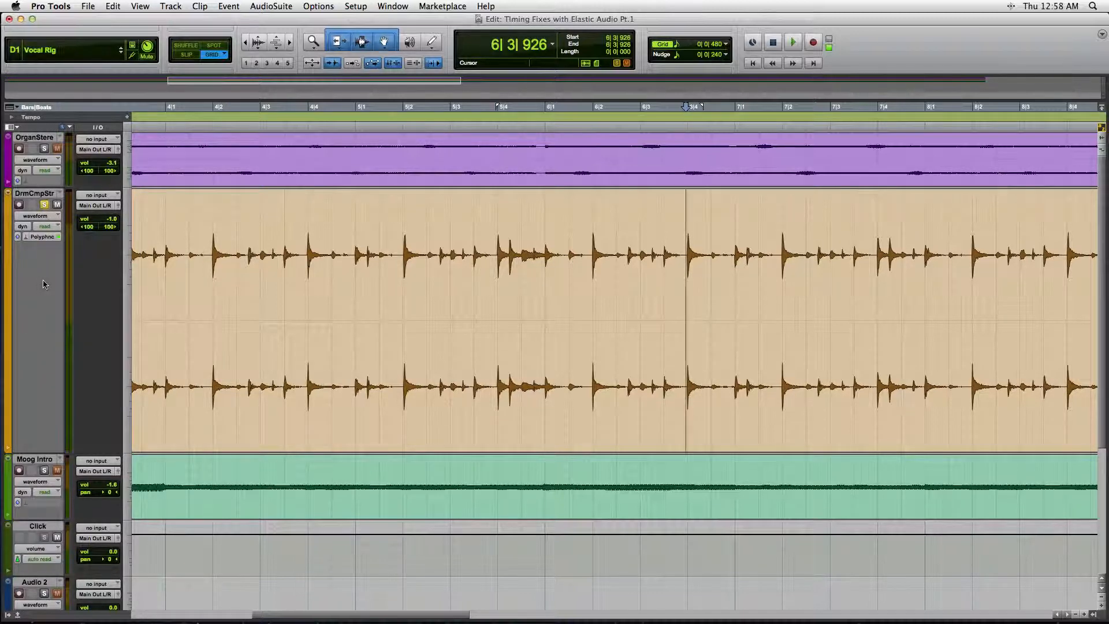
{"action": "left_click", "coordinate": [51, 217]}
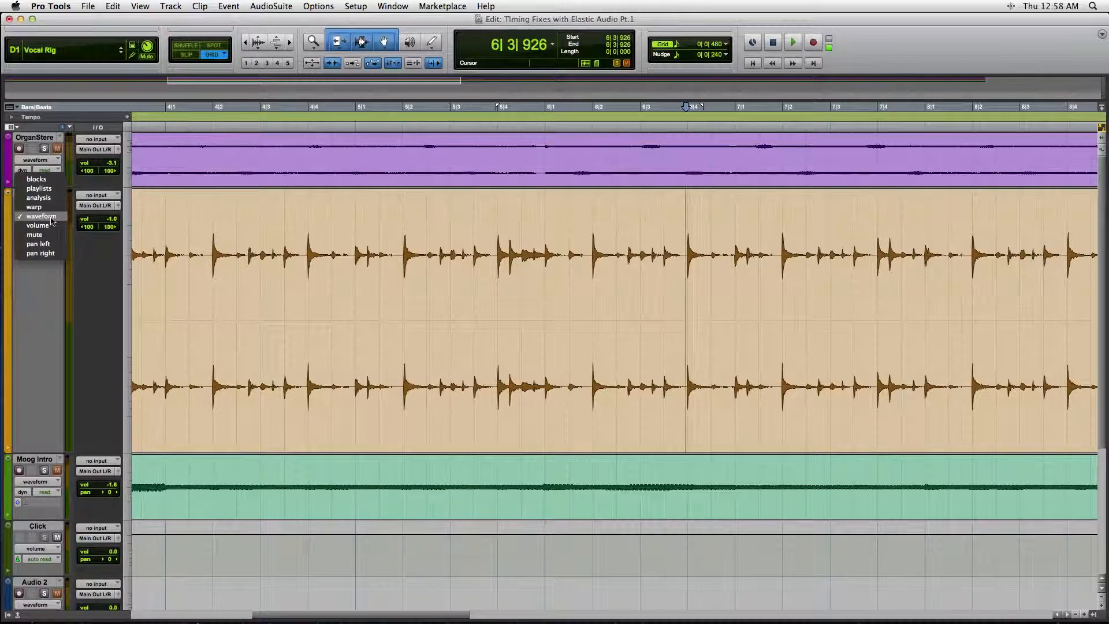
{"action": "left_click", "coordinate": [34, 207]}
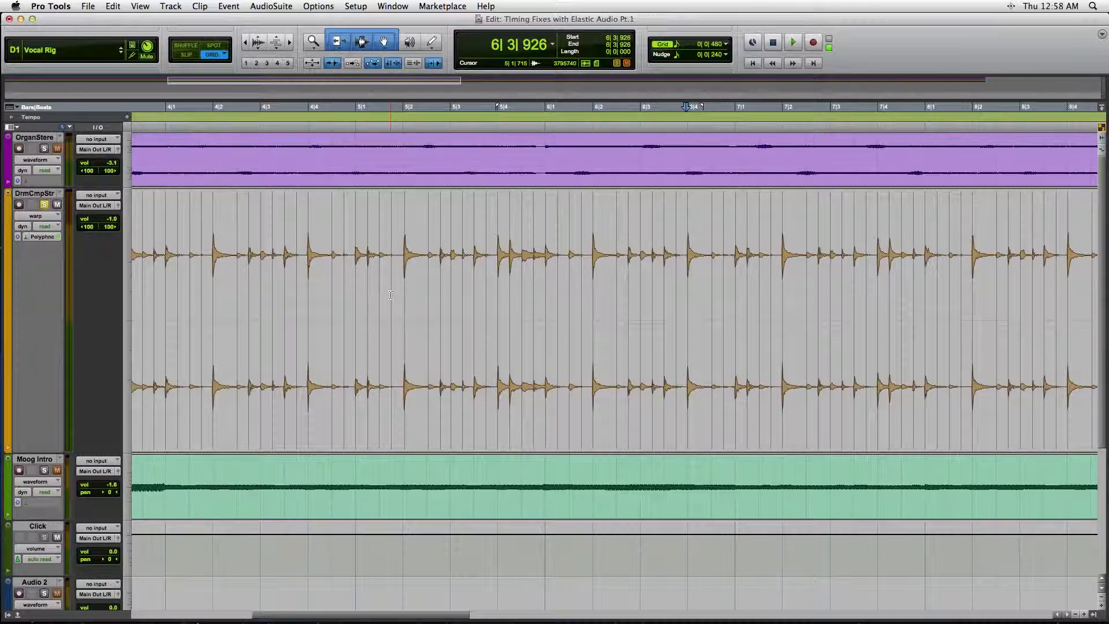
Try warping the drum clip without anchoring warp markers, and restore its original timing.
{"action": "key", "text": "r"}
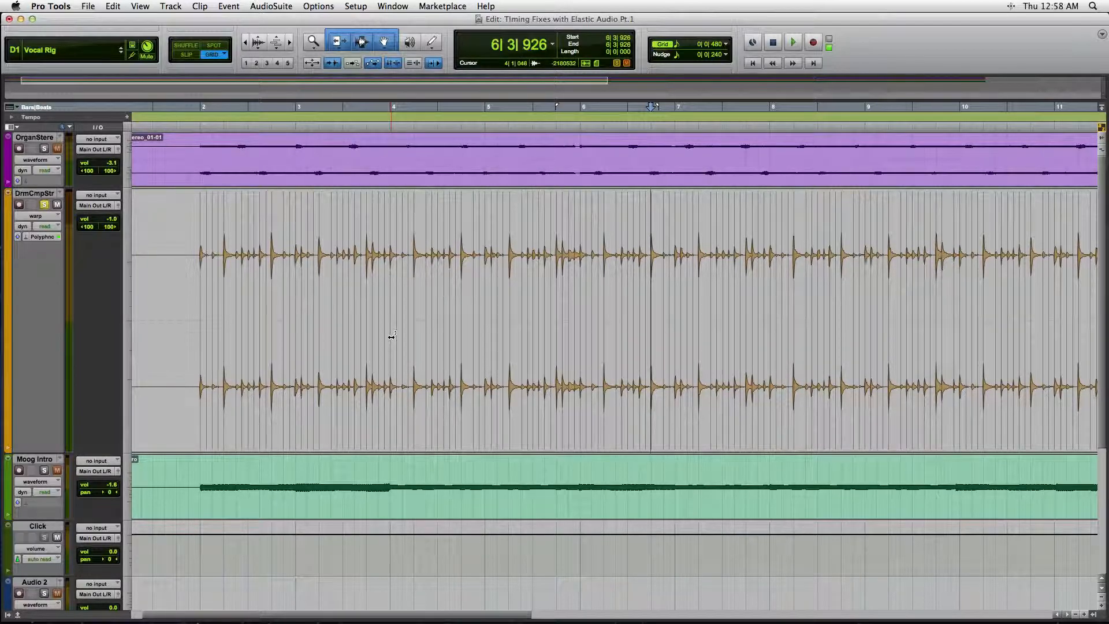
{"action": "key", "text": "super+z"}
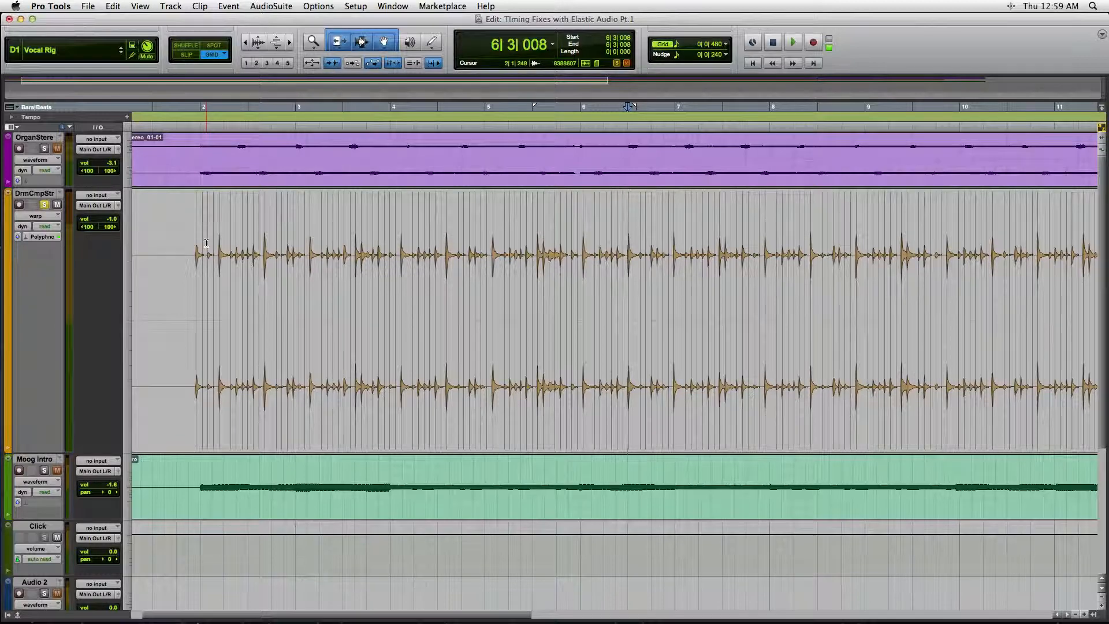
{"action": "key", "text": "super+shift+z"}
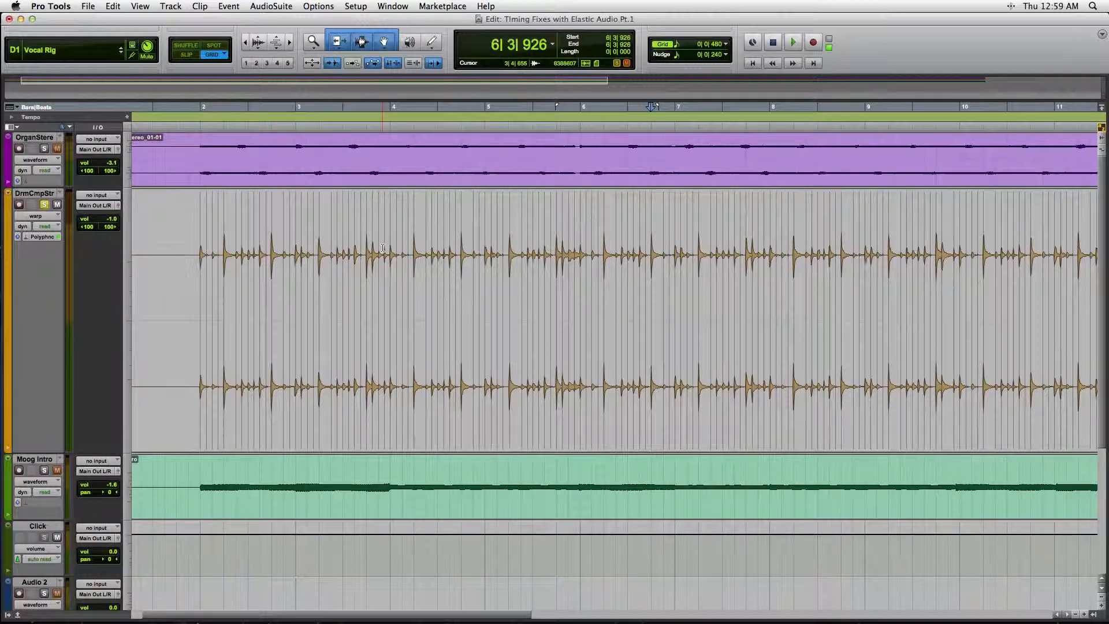
Add anchoring warp markers to the drum clip just before its first hit and just before its end near bar 18.
{"action": "double_click", "coordinate": [186, 447]}
{"action": "scroll", "coordinate": [354, 399], "scroll_direction": "right", "scroll_amount": 15}
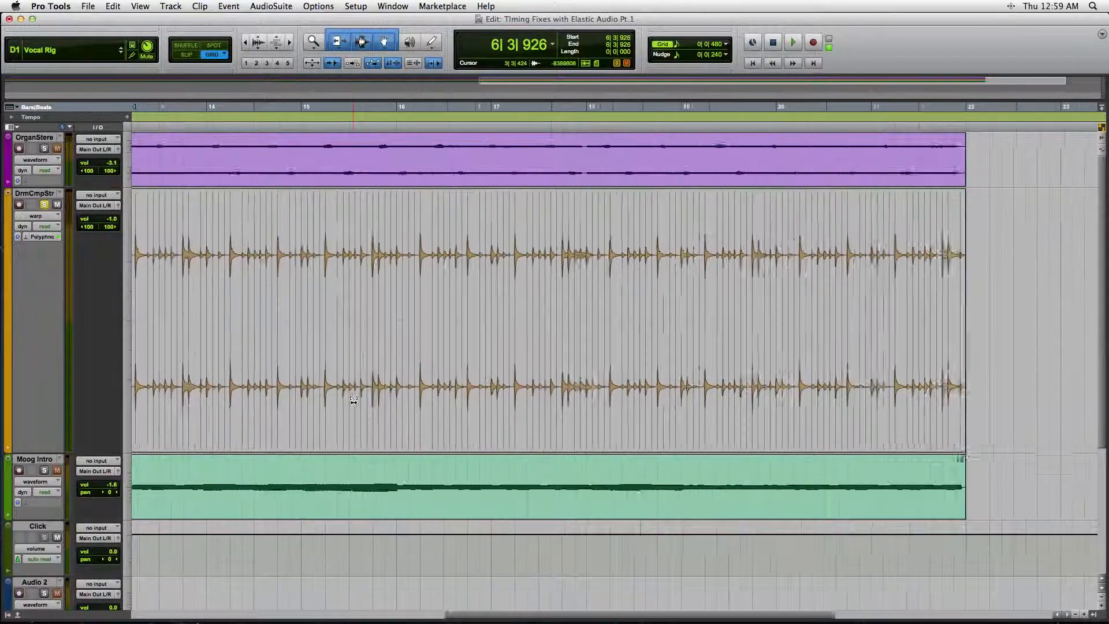
{"action": "scroll", "coordinate": [353, 400], "scroll_direction": "right", "scroll_amount": 3}
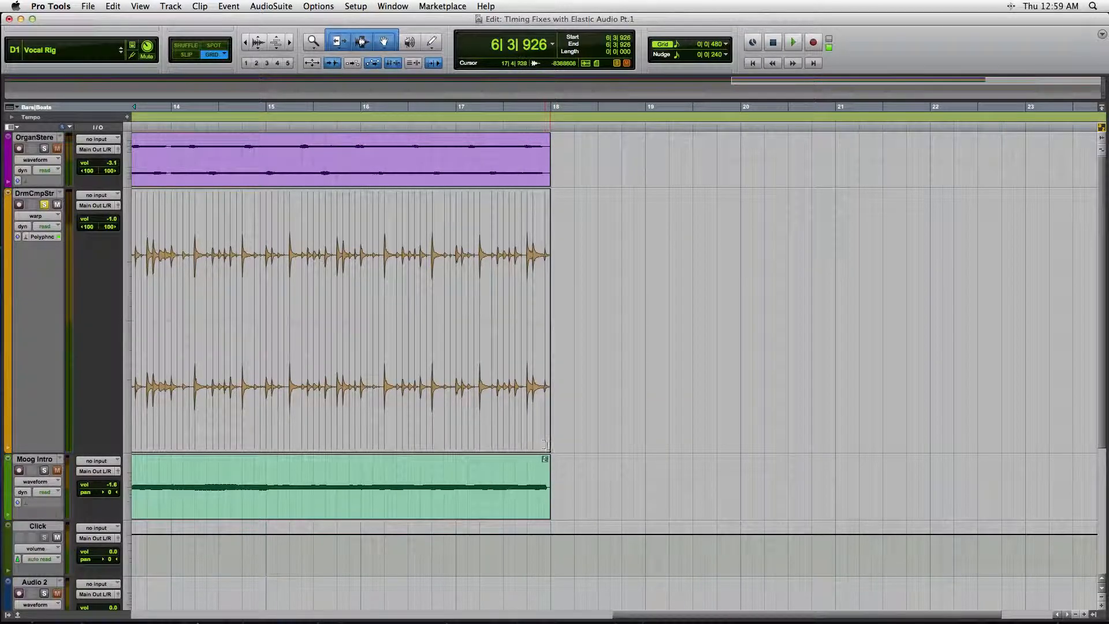
{"action": "key", "text": "r"}
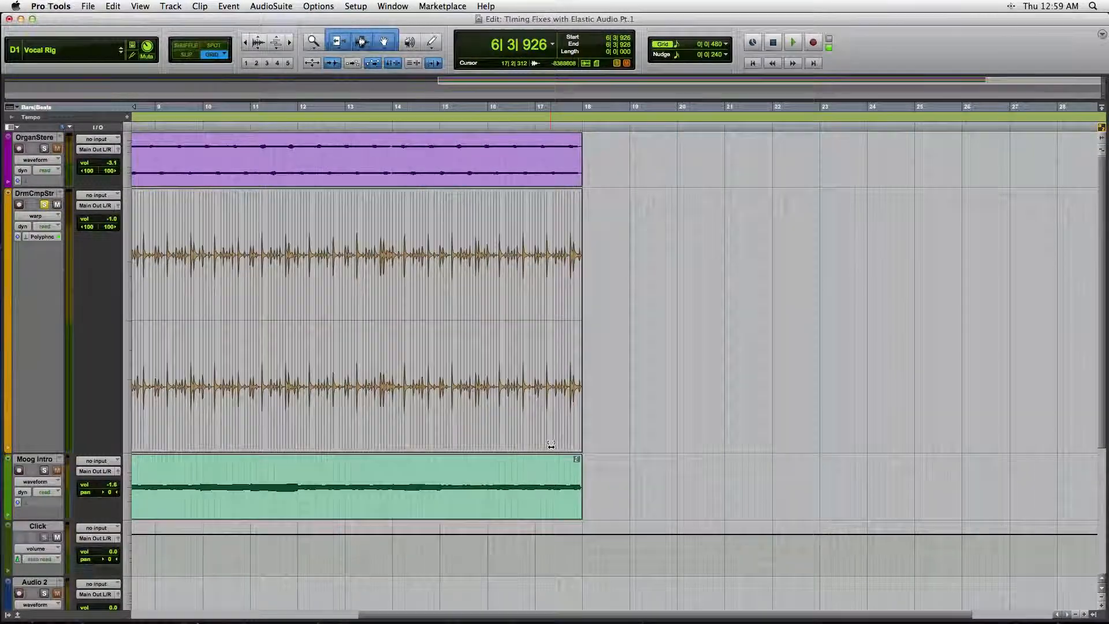
{"action": "key", "text": "t"}
{"action": "key", "text": "t"}
{"action": "key", "text": "t"}
{"action": "key", "text": "t"}
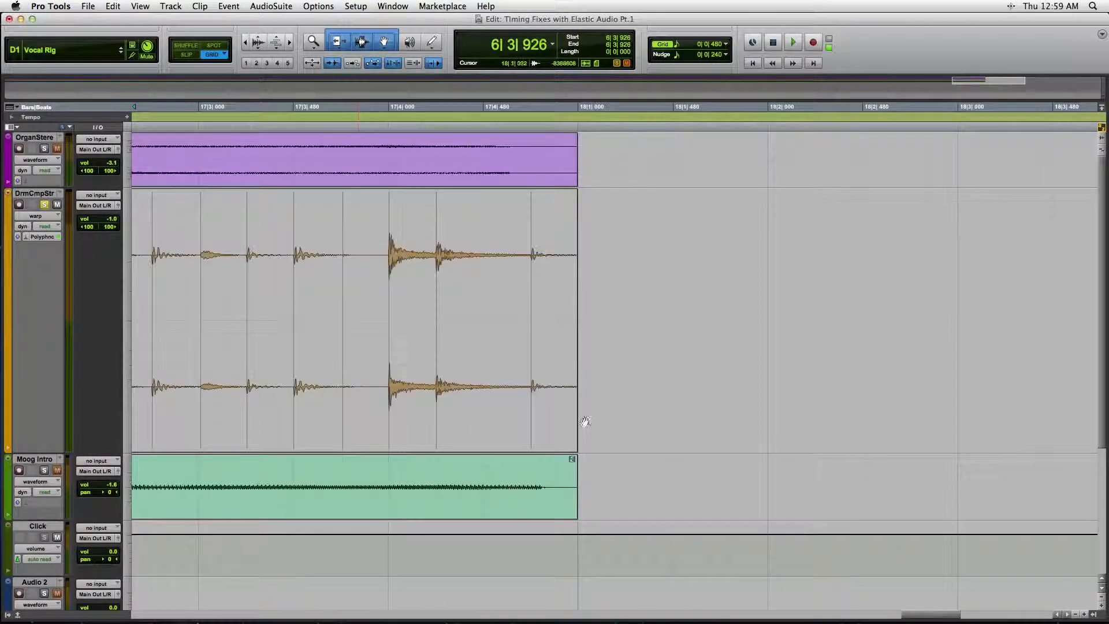
{"action": "left_click", "coordinate": [558, 436]}
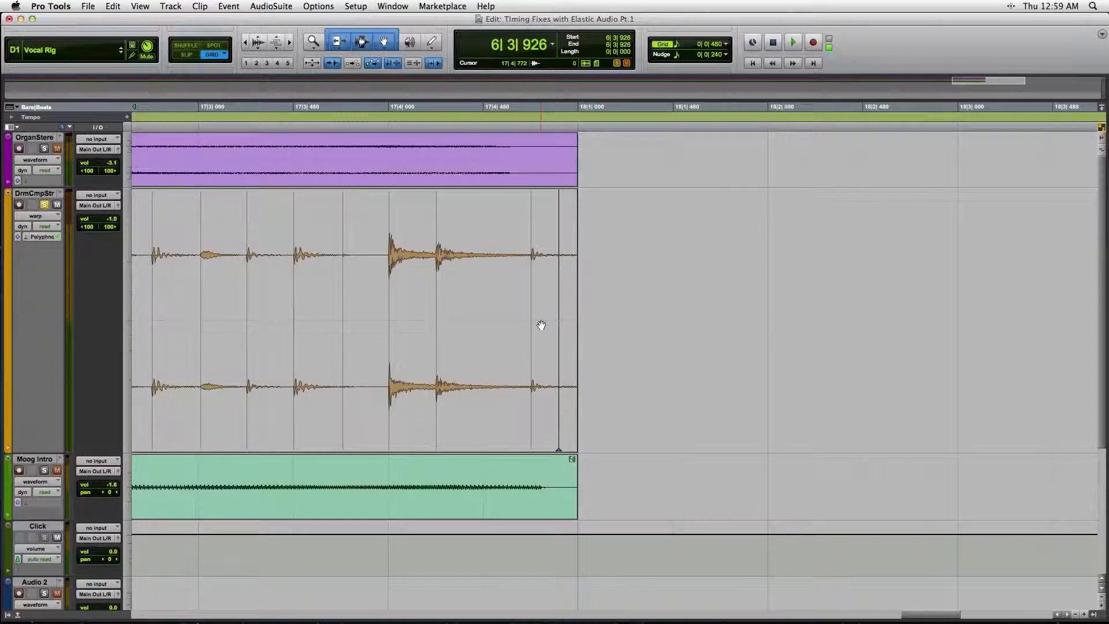
{"action": "key", "text": "r"}
{"action": "key", "text": "r"}
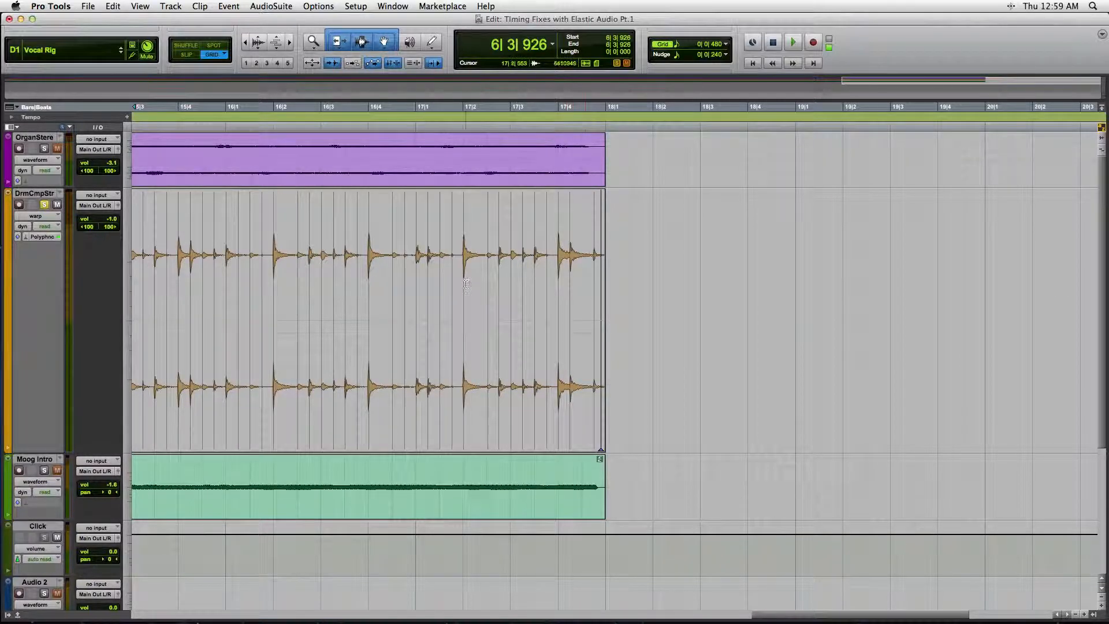
{"action": "scroll", "coordinate": [462, 282], "scroll_direction": "left", "scroll_amount": 3}
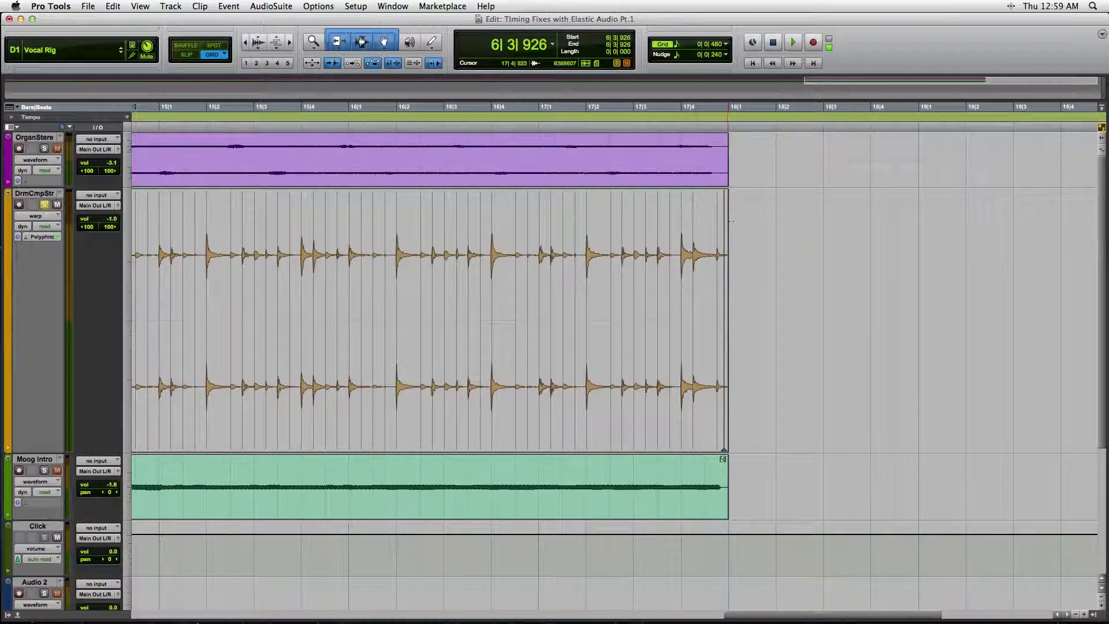
{"action": "scroll", "coordinate": [357, 277], "scroll_direction": "left", "scroll_amount": 5}
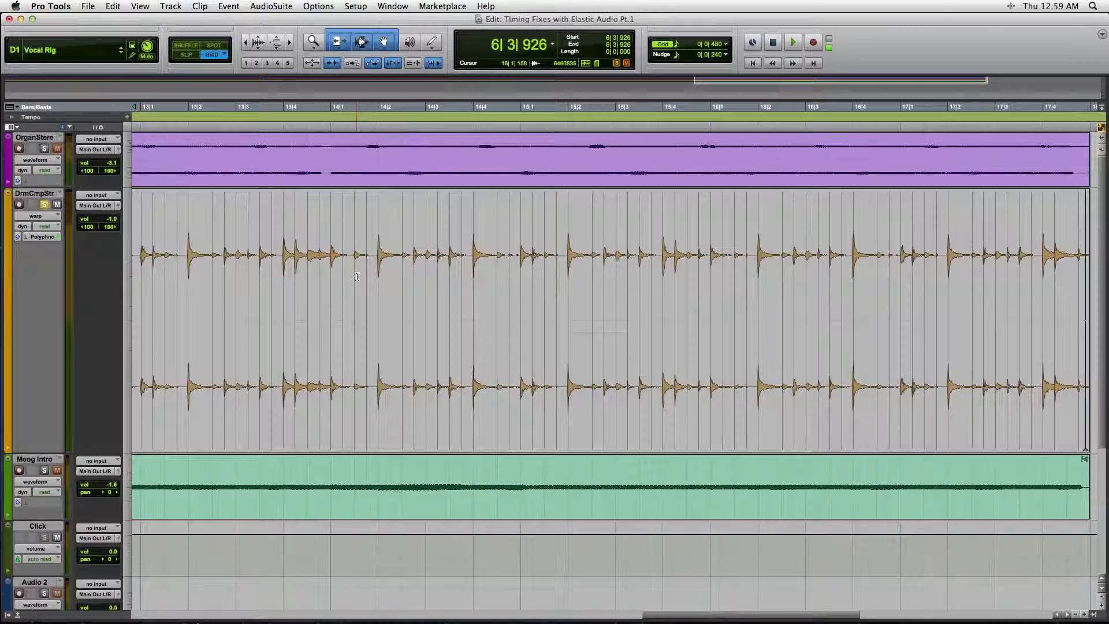
{"action": "key", "text": "r"}
{"action": "key", "text": "r"}
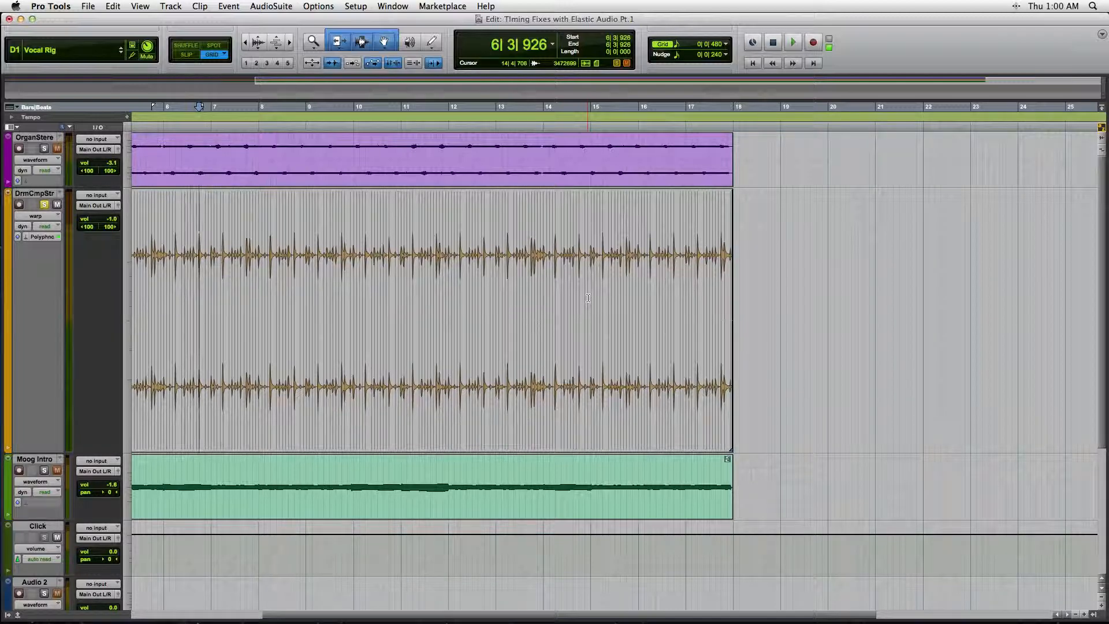
Examine the drum hits against the grid between bars 4 and 6, around the late hit at 5|2.
{"action": "scroll", "coordinate": [244, 304], "scroll_direction": "left", "scroll_amount": 5}
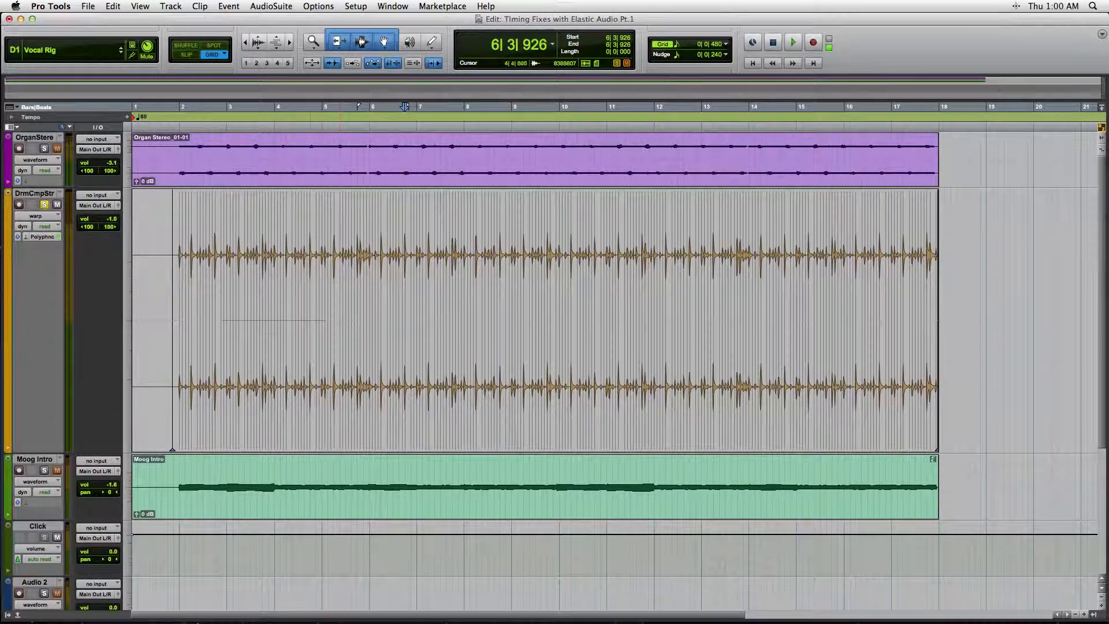
{"action": "left_click", "coordinate": [317, 219]}
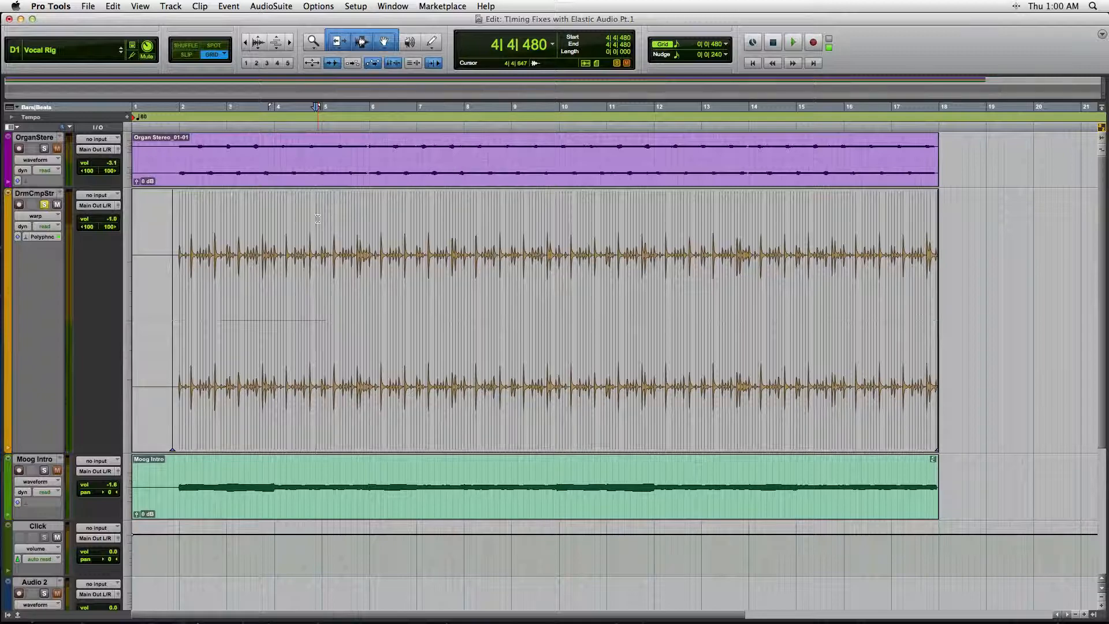
{"action": "key", "text": "super+bracketleft"}
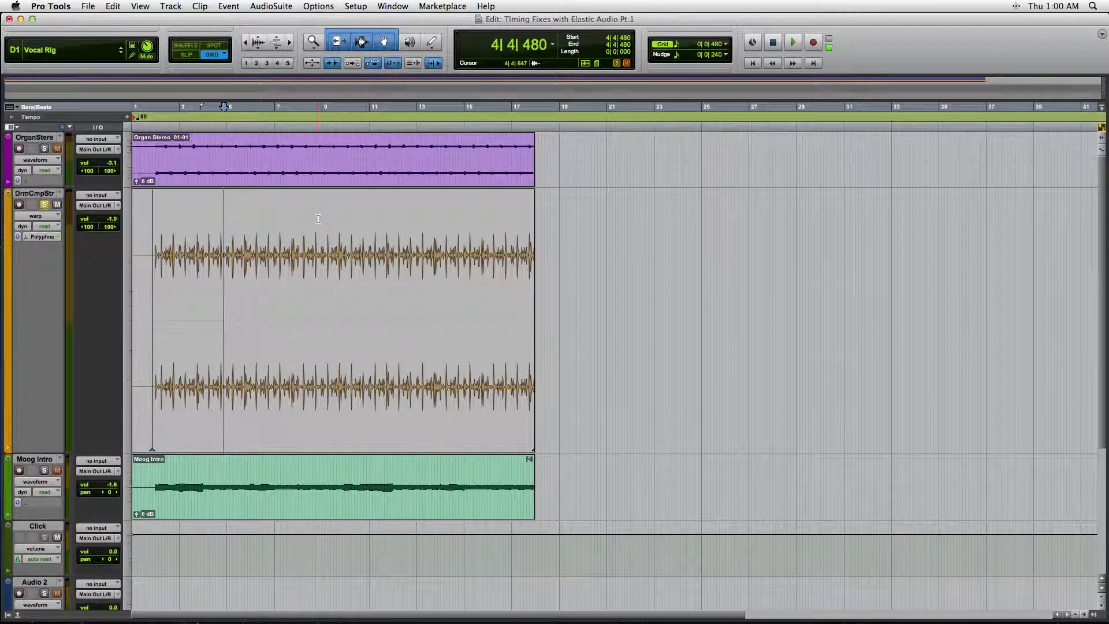
{"action": "key", "text": "super+bracketleft"}
{"action": "key", "text": "super+bracketright"}
{"action": "key", "text": "super+bracketright"}
{"action": "key", "text": "super+bracketright"}
{"action": "key", "text": "super+bracketright"}
{"action": "key", "text": "super+bracketright"}
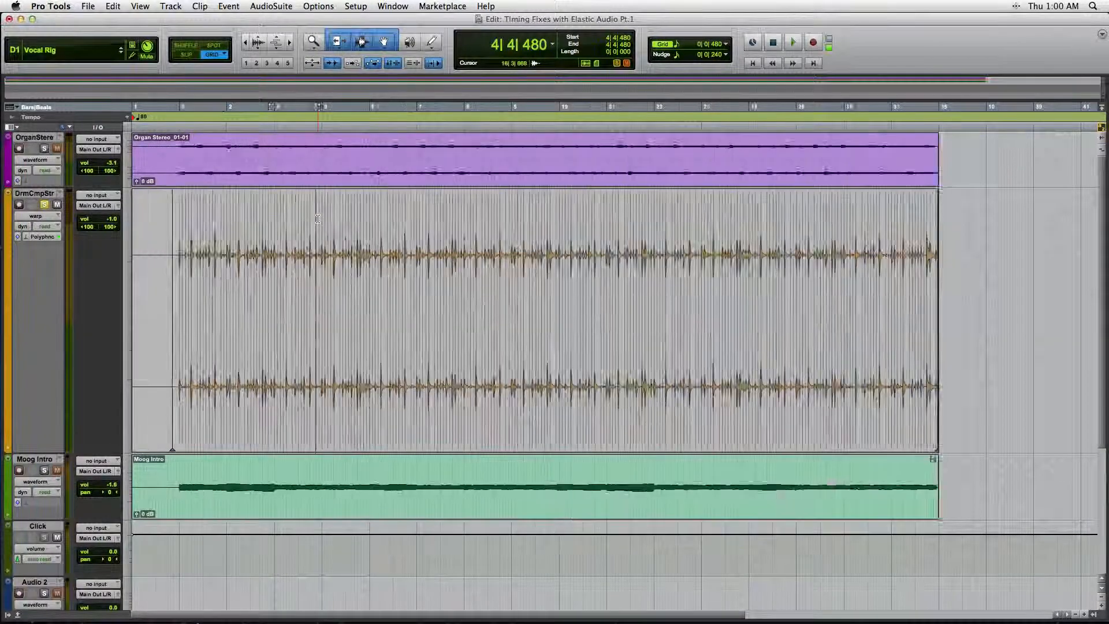
{"action": "scroll", "coordinate": [469, 286], "scroll_direction": "right", "scroll_amount": 5}
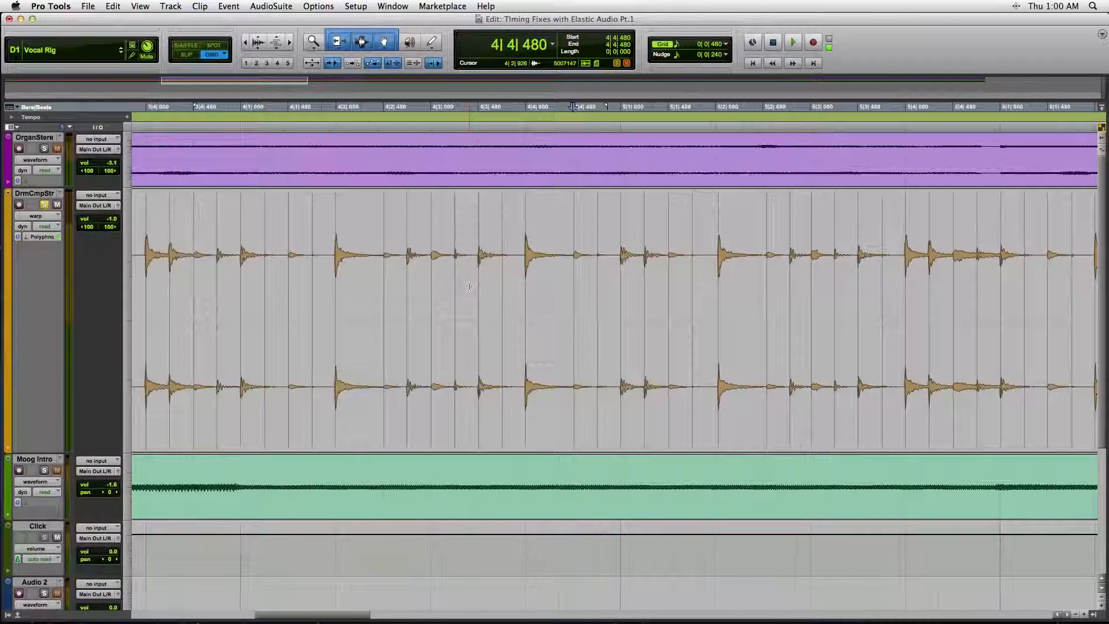
{"action": "scroll", "coordinate": [627, 247], "scroll_direction": "right", "scroll_amount": 5}
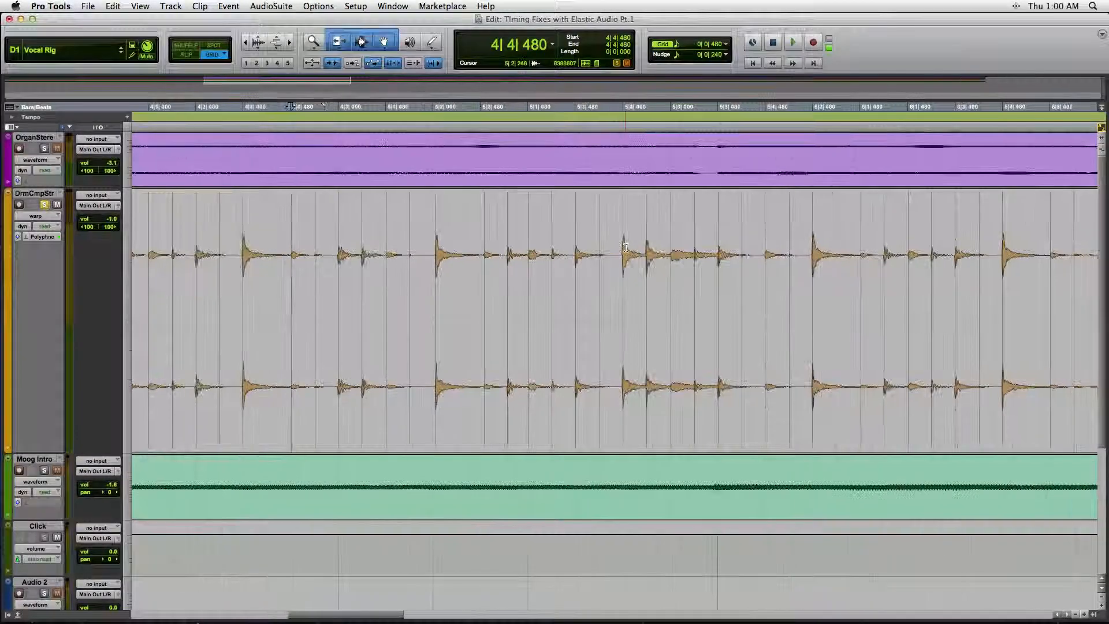
{"action": "left_click", "coordinate": [417, 237]}
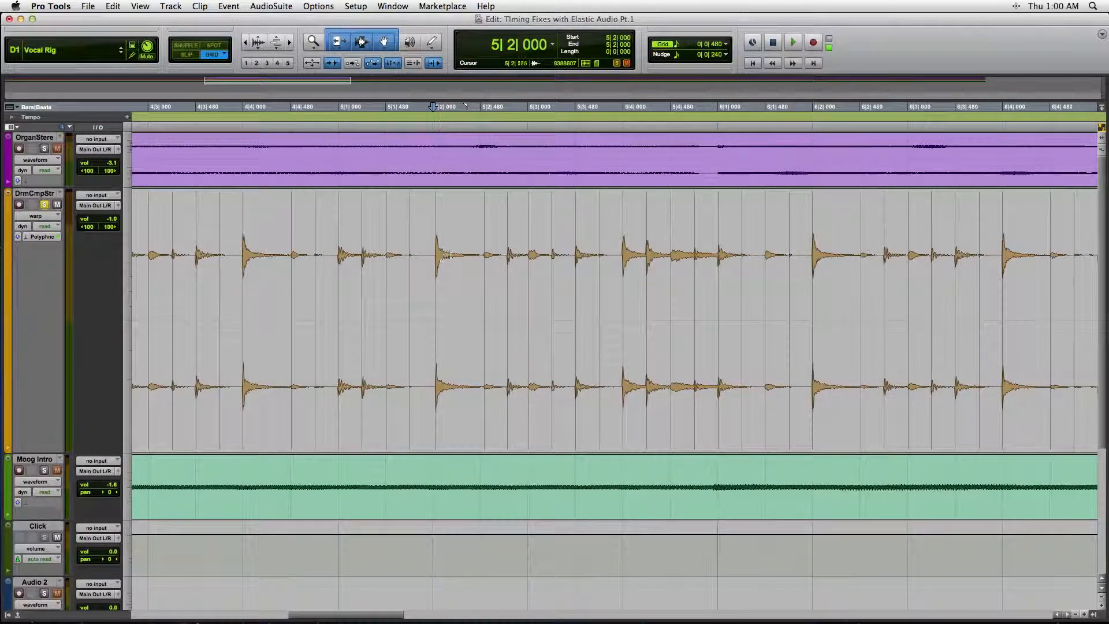
{"action": "left_click", "coordinate": [576, 271]}
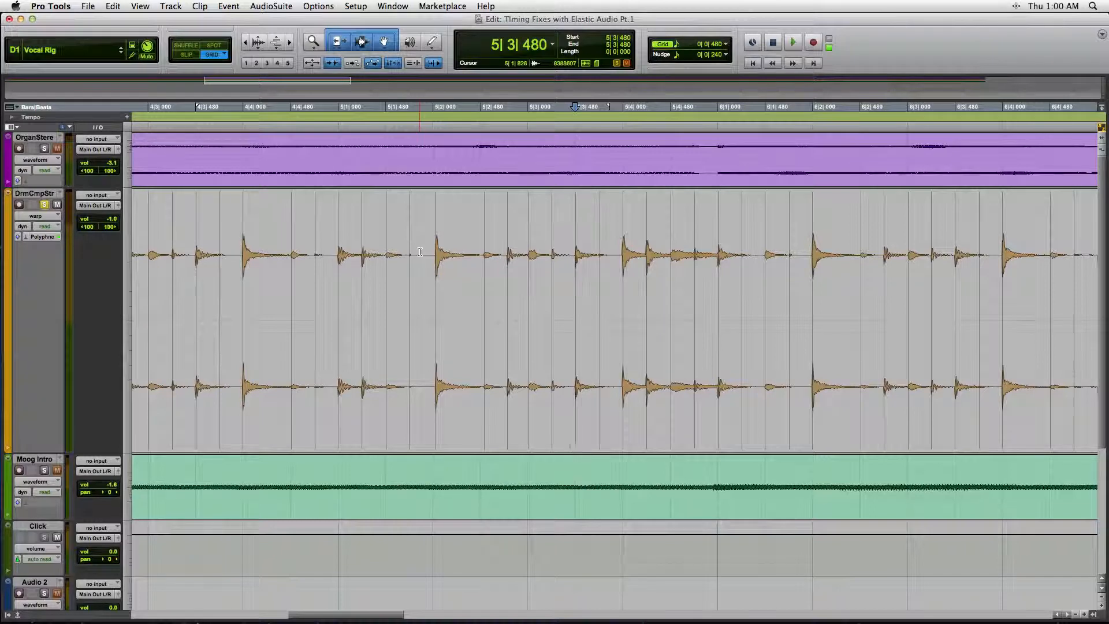
Anchor the drum clip with warp markers just before the 5|2 hit and at 5|3|240, and set the grid value to 1/16 note.
{"action": "double_click", "coordinate": [426, 406]}
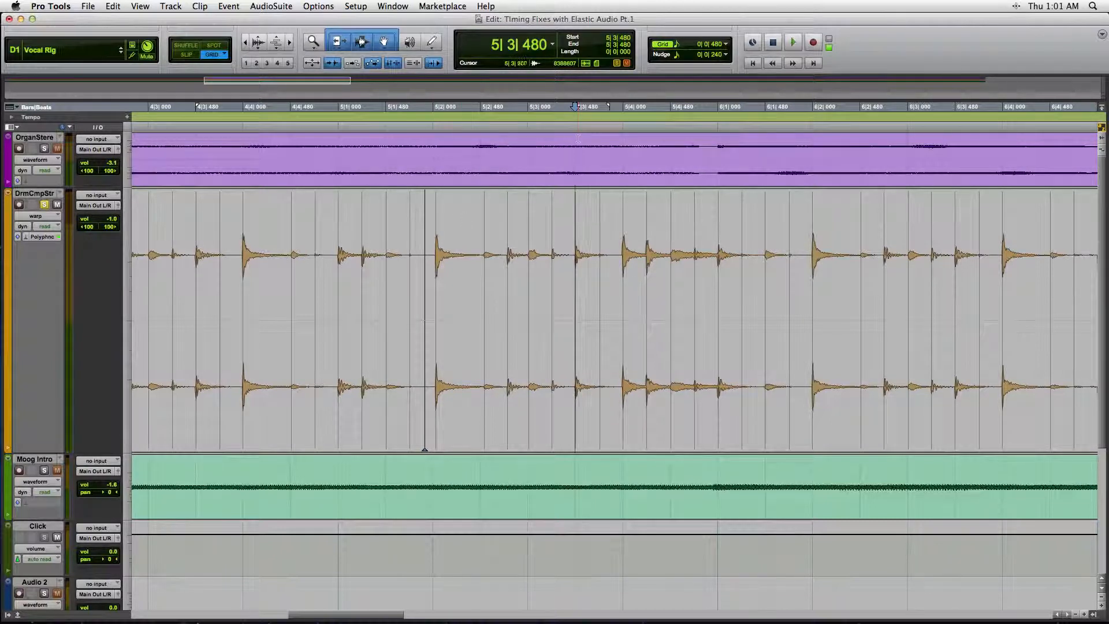
{"action": "left_click", "coordinate": [678, 47]}
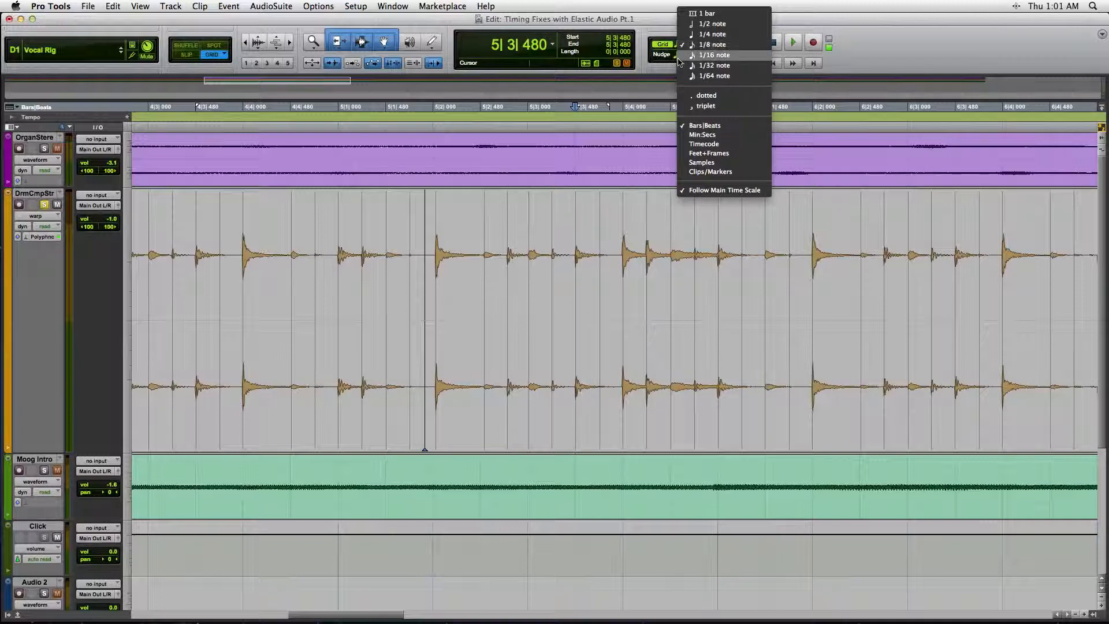
{"action": "left_click", "coordinate": [685, 57]}
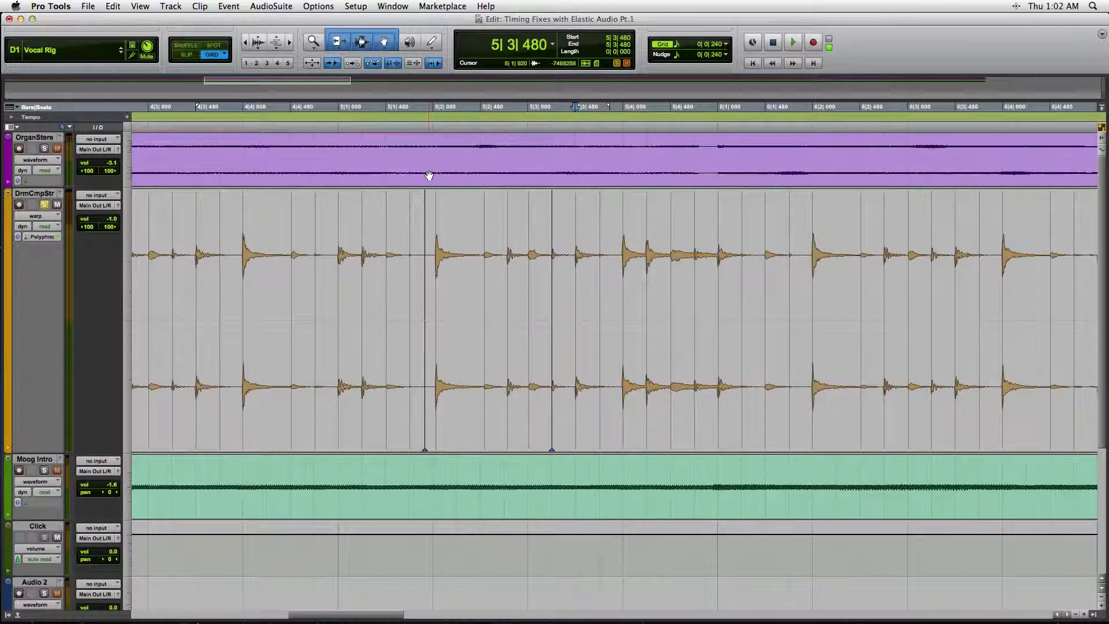
Try warping the small drum hit near 5|2|480 in Grid mode, and undo the change.
{"action": "left_click", "coordinate": [485, 368]}
{"action": "left_click_drag", "start_coordinate": [485, 367], "coordinate": [480, 369]}
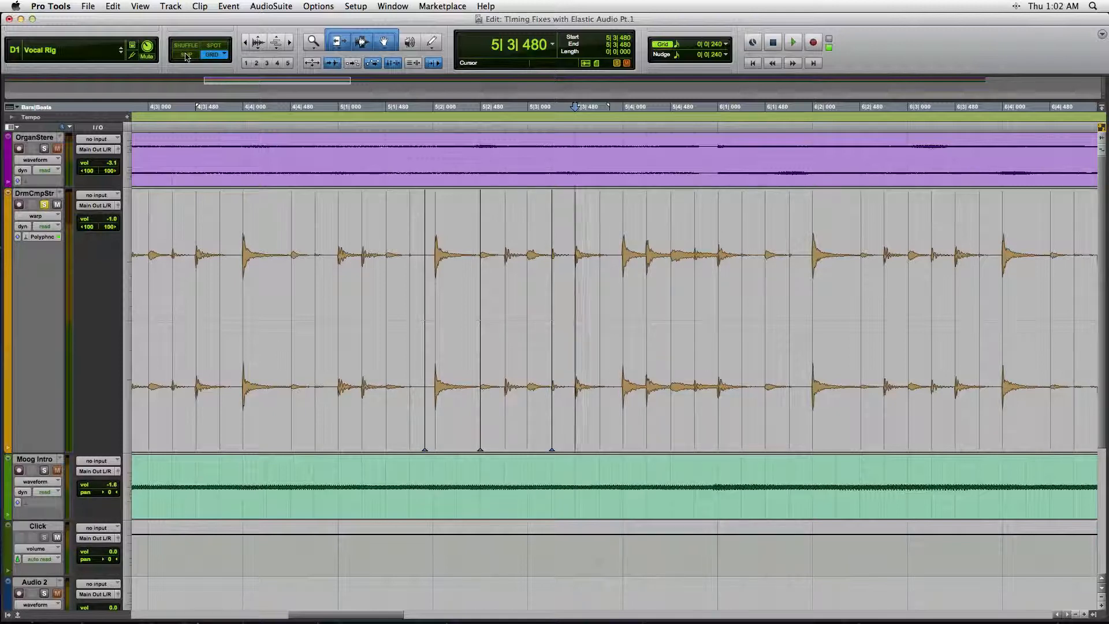
{"action": "key", "text": "super+z"}
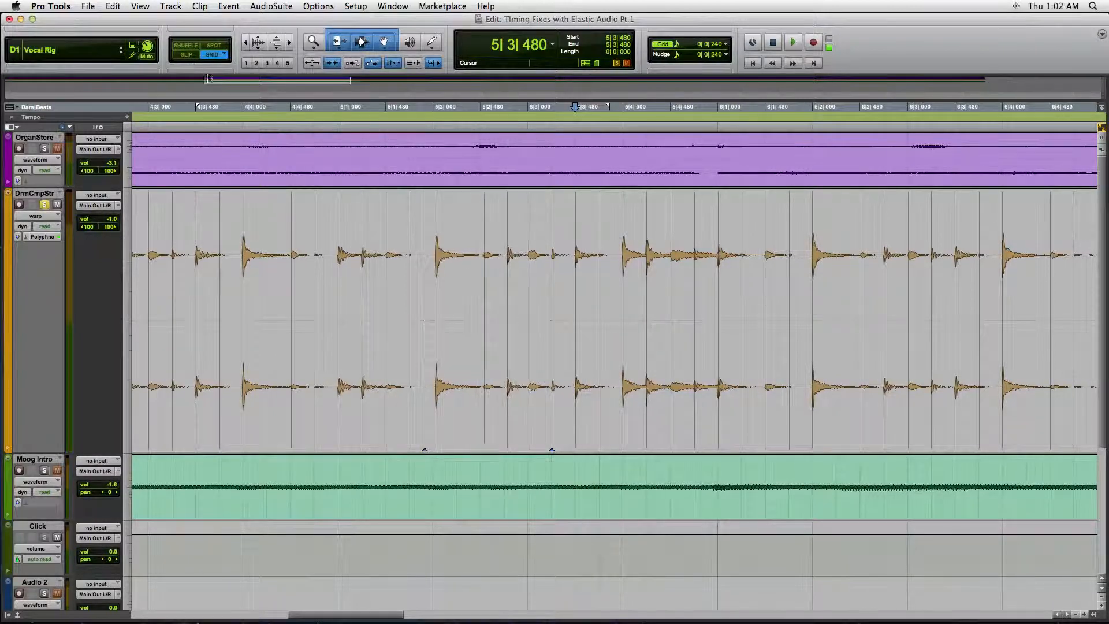
Try warping the hit near 5|2|480 slightly later in Slip mode, and remove its warp marker.
{"action": "left_click", "coordinate": [186, 54]}
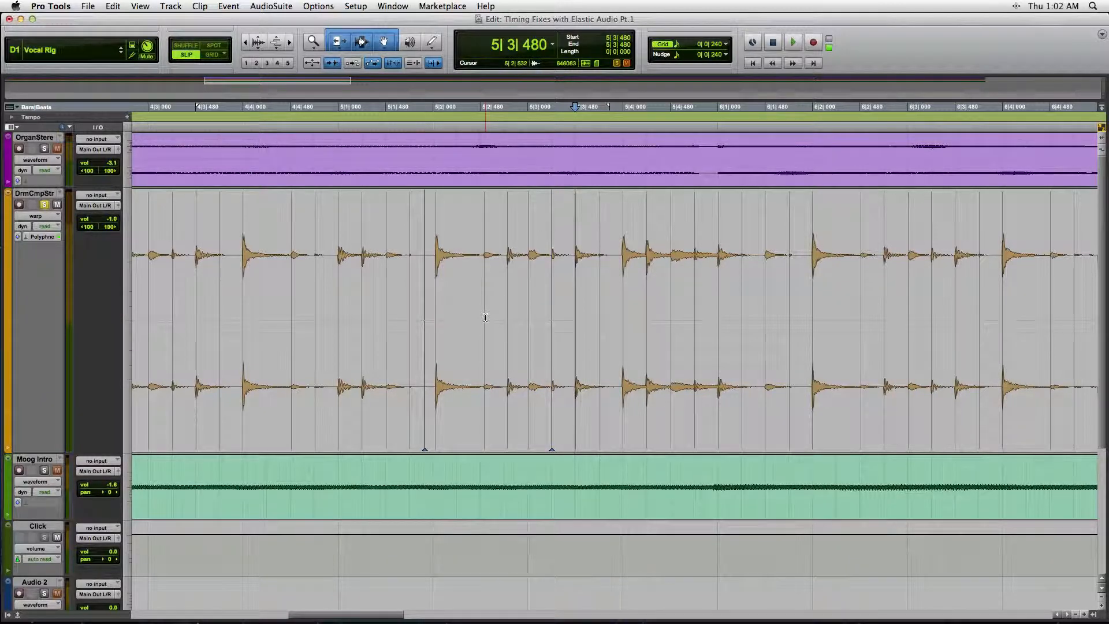
{"action": "key", "text": "super+bracketright"}
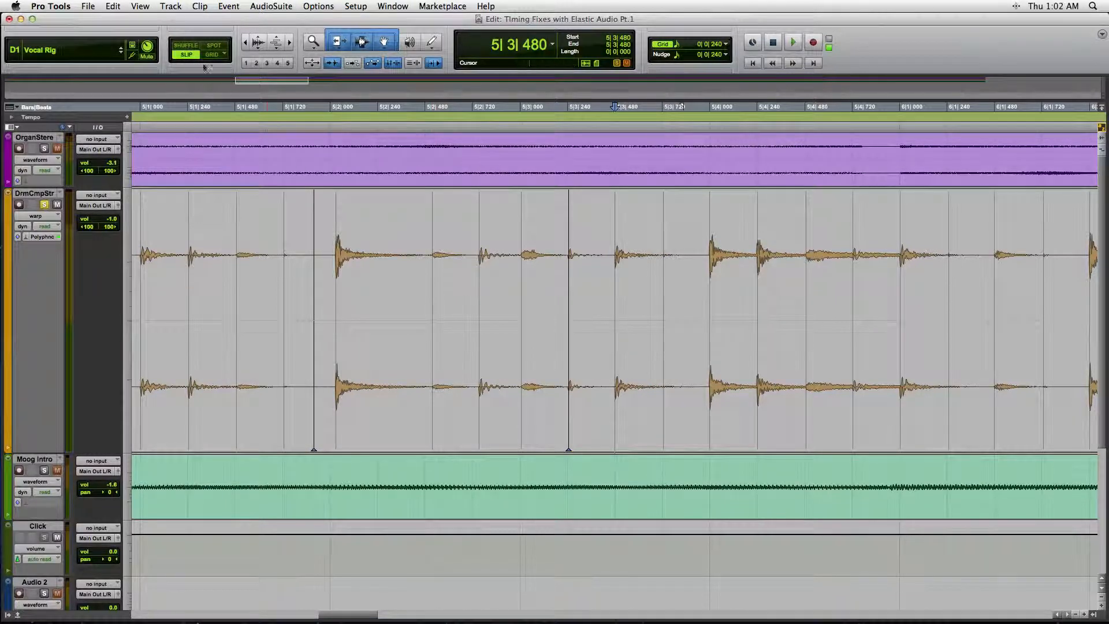
{"action": "left_click", "coordinate": [432, 335]}
{"action": "mouse_move", "coordinate": [432, 335]}
{"action": "left_mouse_down"}
{"action": "mouse_move", "coordinate": [411, 336]}
{"action": "mouse_move", "coordinate": [441, 341]}
{"action": "left_mouse_up"}
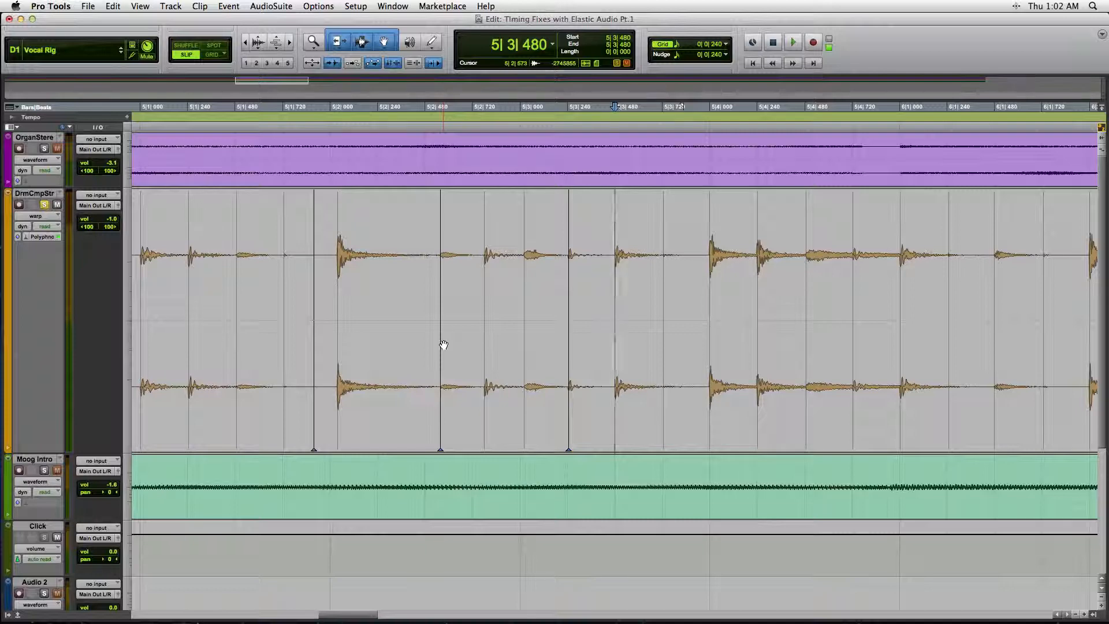
{"action": "double_click", "coordinate": [443, 345]}
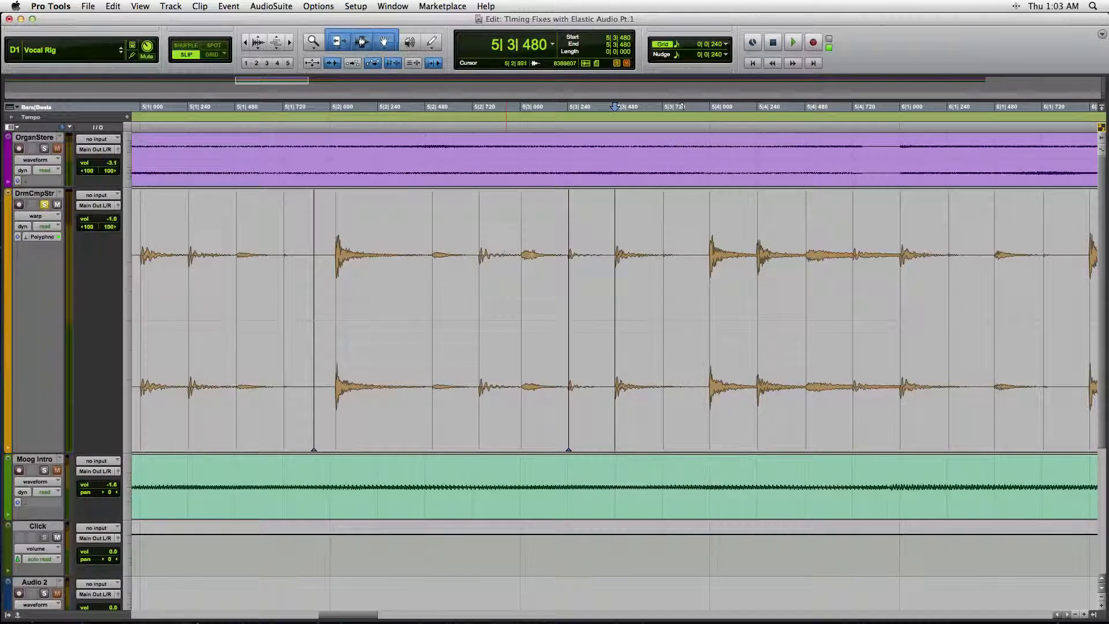
Snap the late hit to 5|2|000 in Grid mode, and in Slip mode warp the next three hits to about 5|2|480, 5|2|720 and 5|3|000.
{"action": "left_click", "coordinate": [212, 55]}
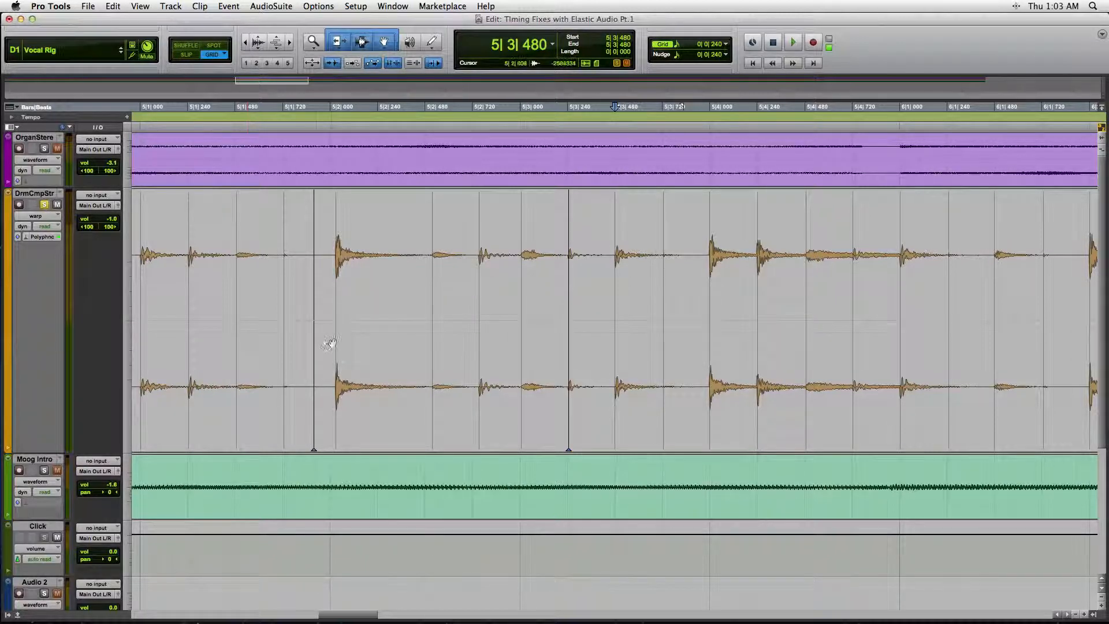
{"action": "left_click_drag", "start_coordinate": [337, 335], "coordinate": [336, 336]}
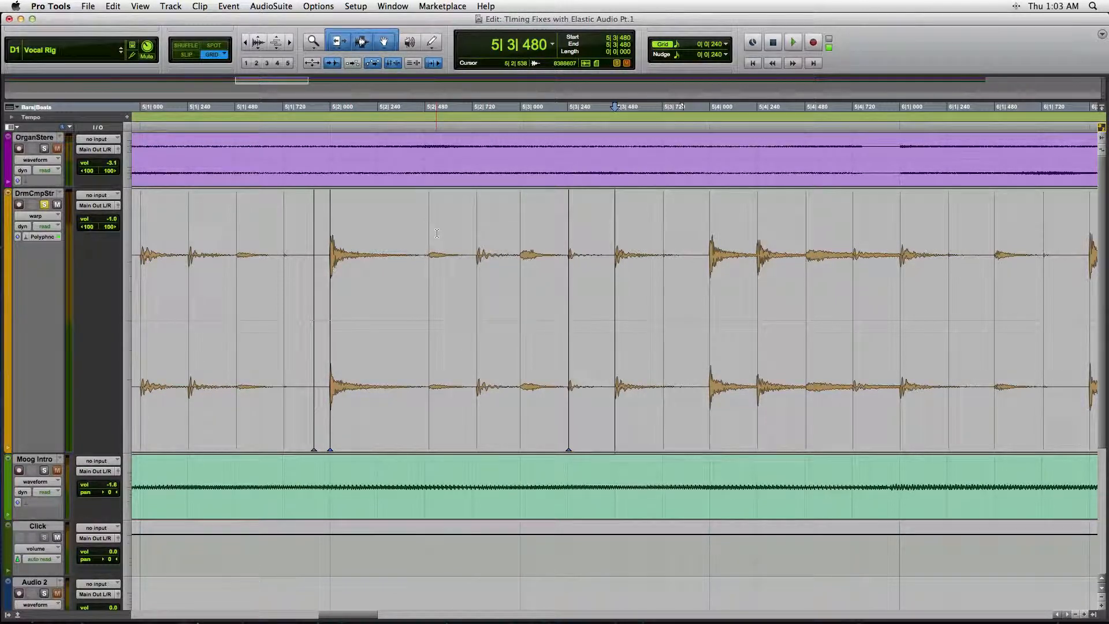
{"action": "left_click", "coordinate": [186, 55]}
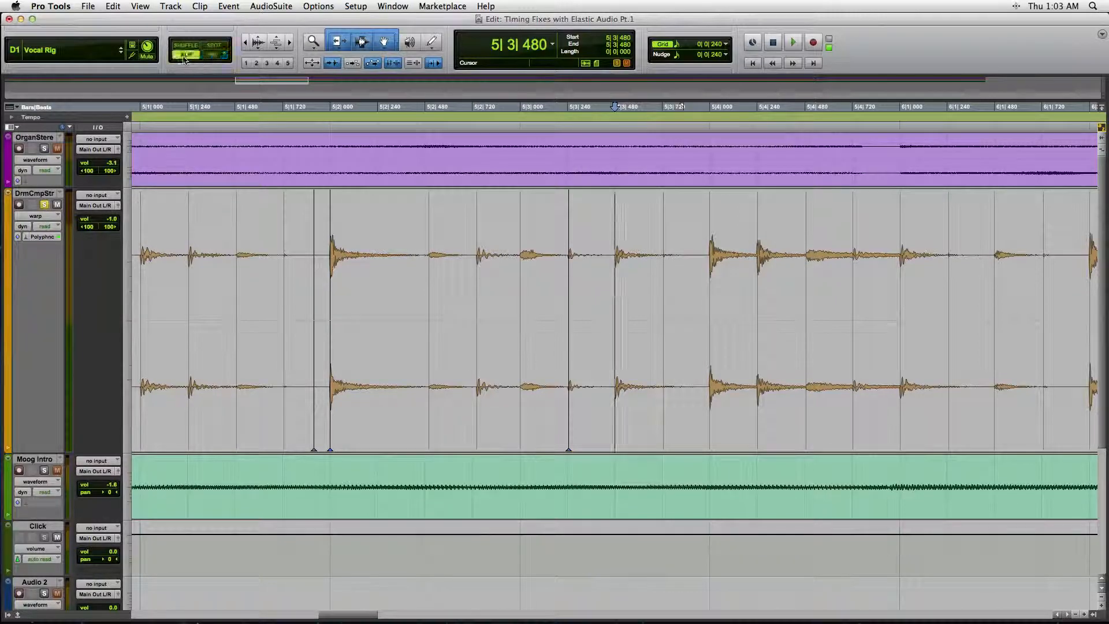
{"action": "left_click", "coordinate": [428, 339]}
{"action": "left_click_drag", "start_coordinate": [428, 339], "coordinate": [426, 342]}
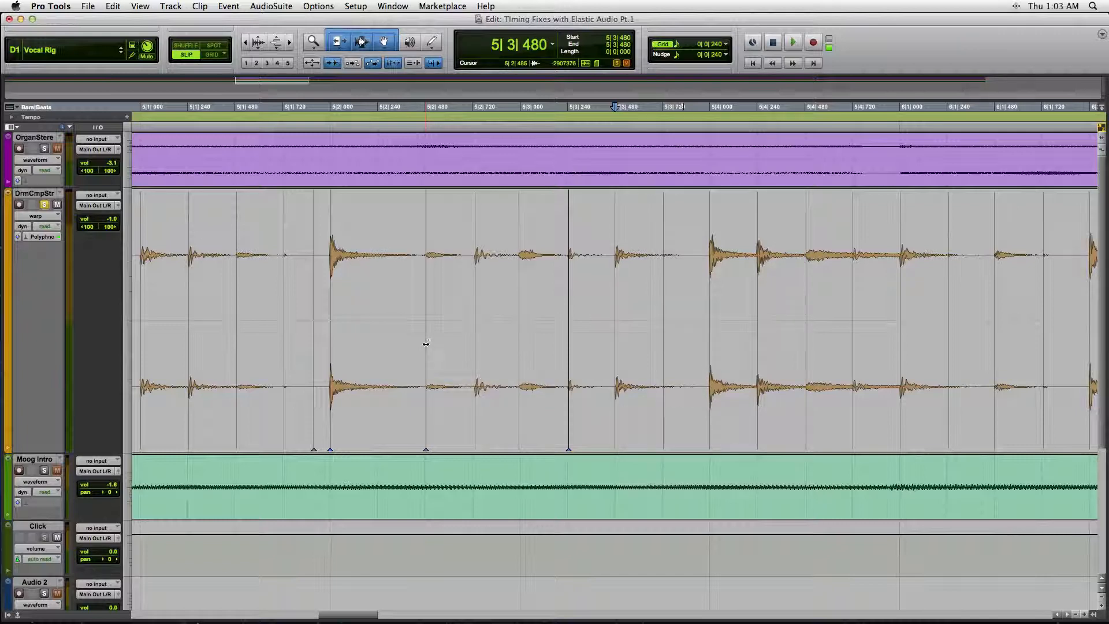
{"action": "left_click", "coordinate": [476, 332]}
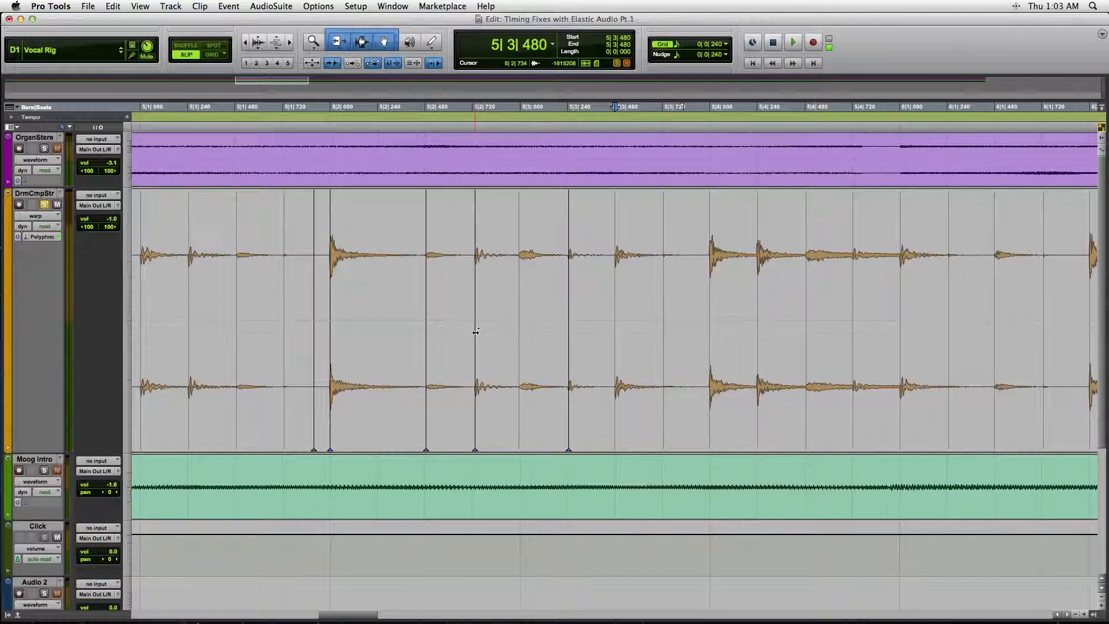
{"action": "left_click_drag", "start_coordinate": [476, 332], "coordinate": [473, 332]}
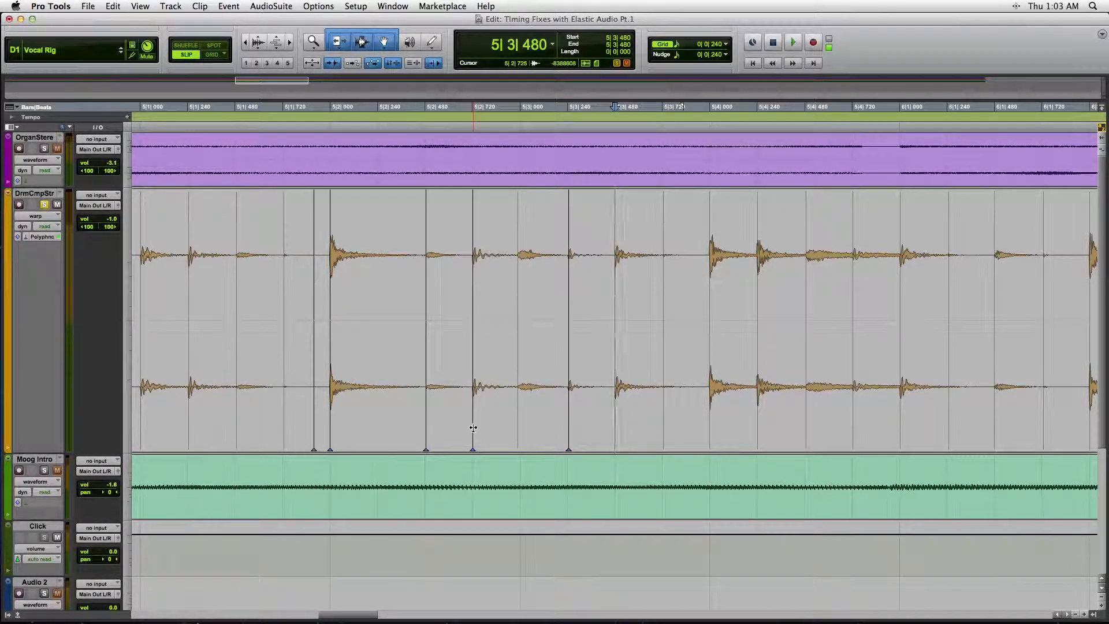
{"action": "left_click", "coordinate": [520, 342]}
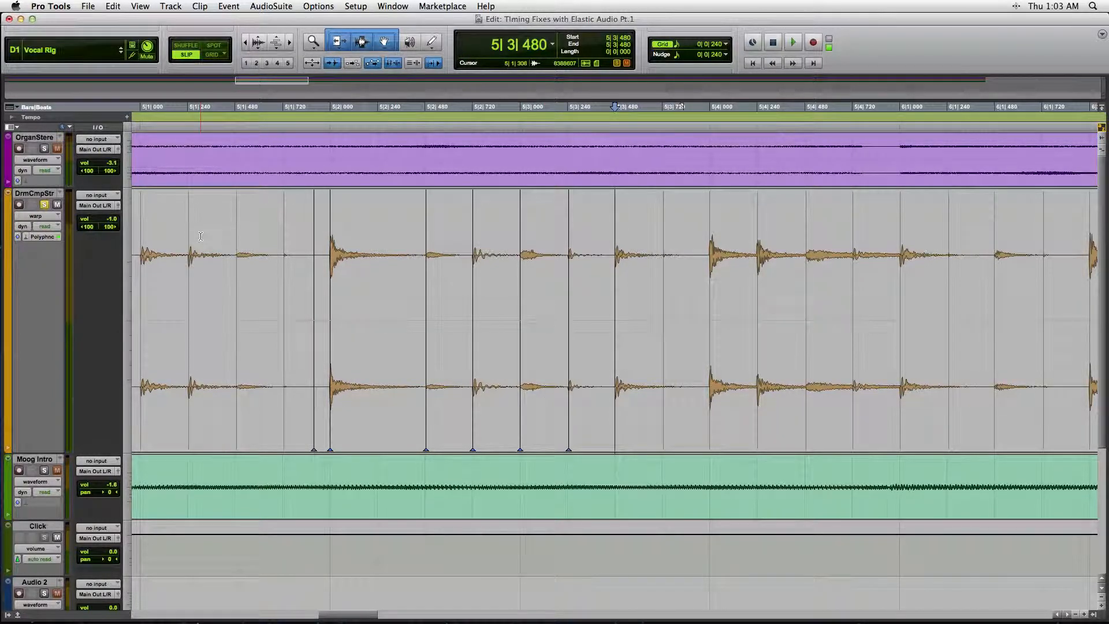
Play back the corrected drum passage from just before 4|4 into bar 6.
{"action": "key", "text": "super+bracketleft"}
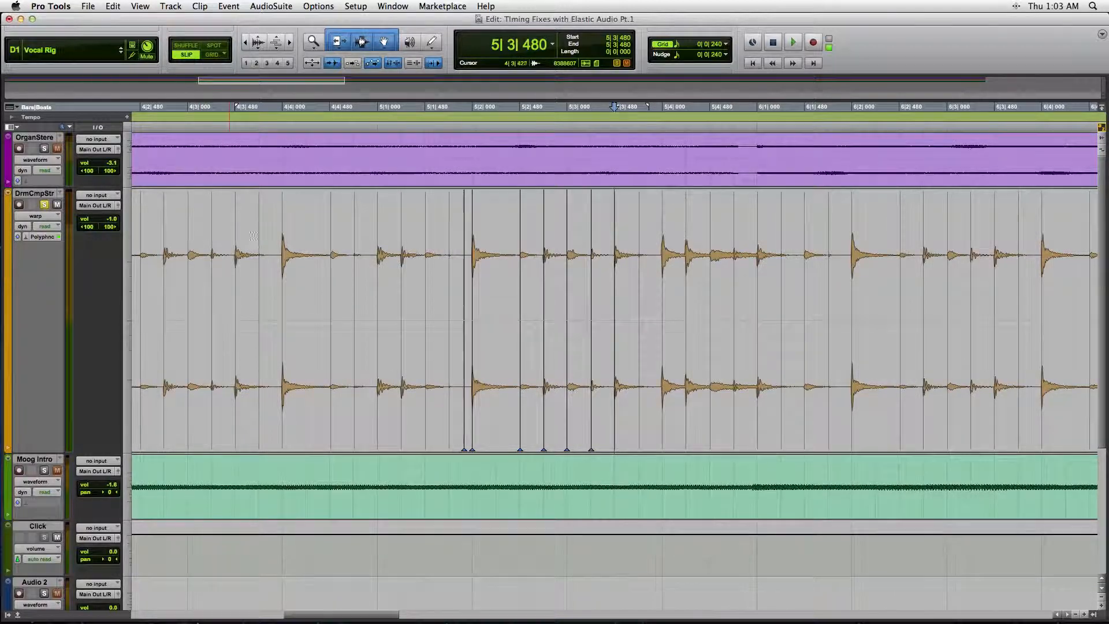
{"action": "left_click", "coordinate": [277, 219]}
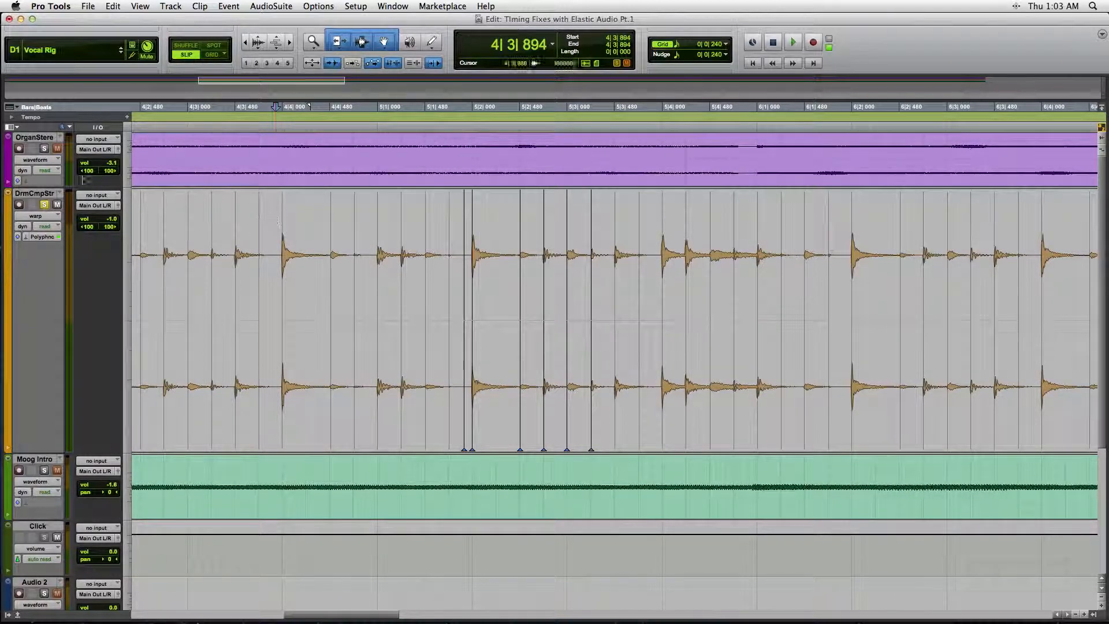
{"action": "key", "text": "space"}
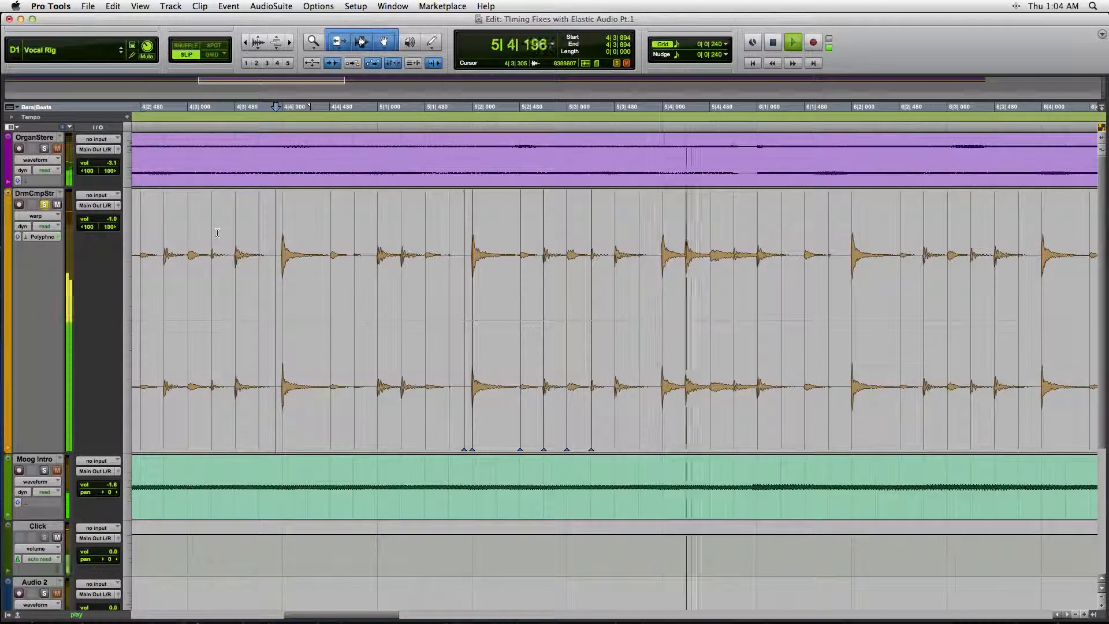
{"action": "key", "text": "space"}
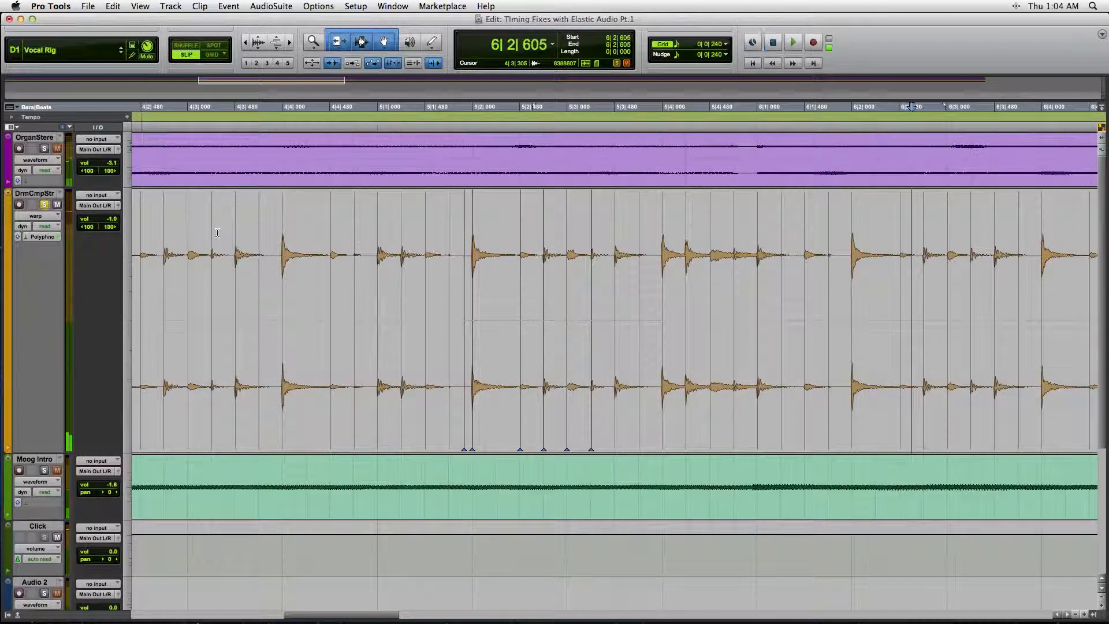
Turn off solo on the drum track and reduce its track height.
{"action": "left_click", "coordinate": [44, 205]}
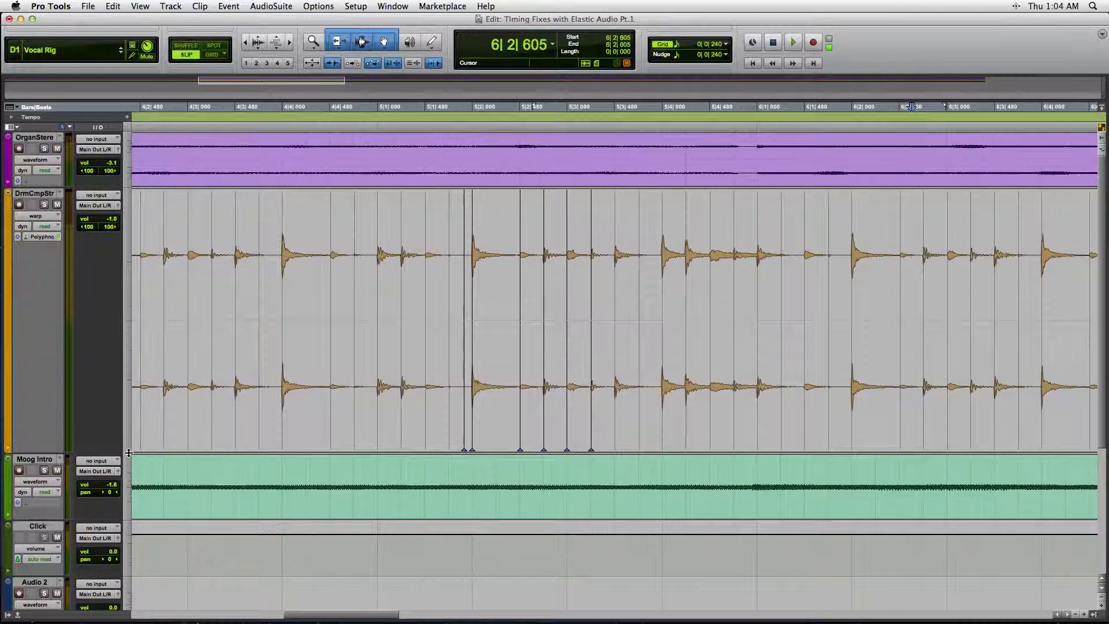
{"action": "left_click_drag", "start_coordinate": [131, 449], "coordinate": [125, 269]}
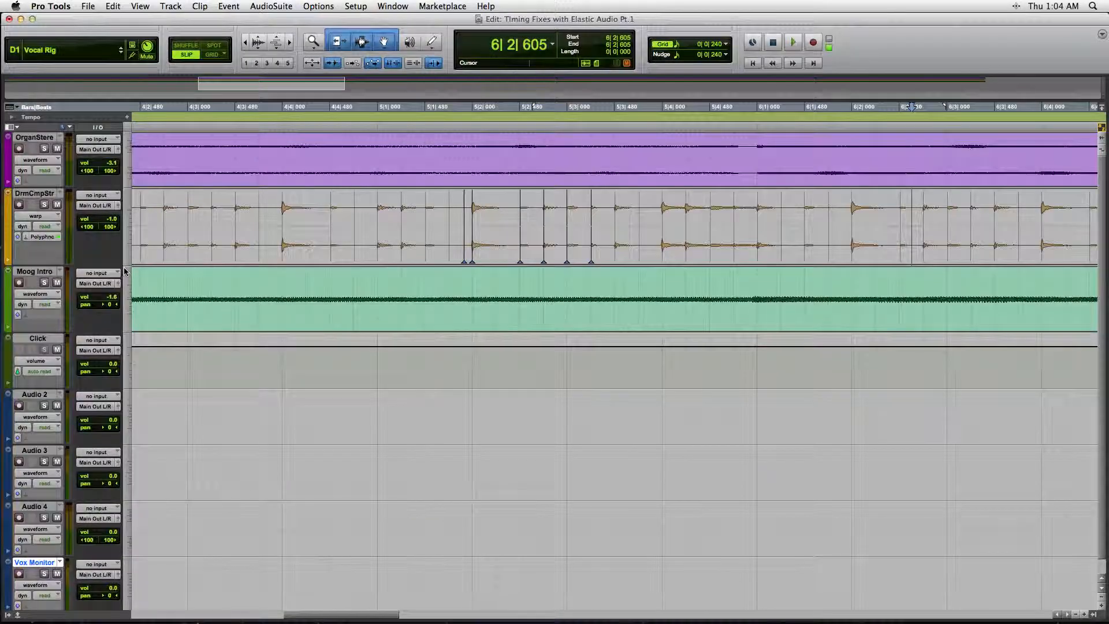